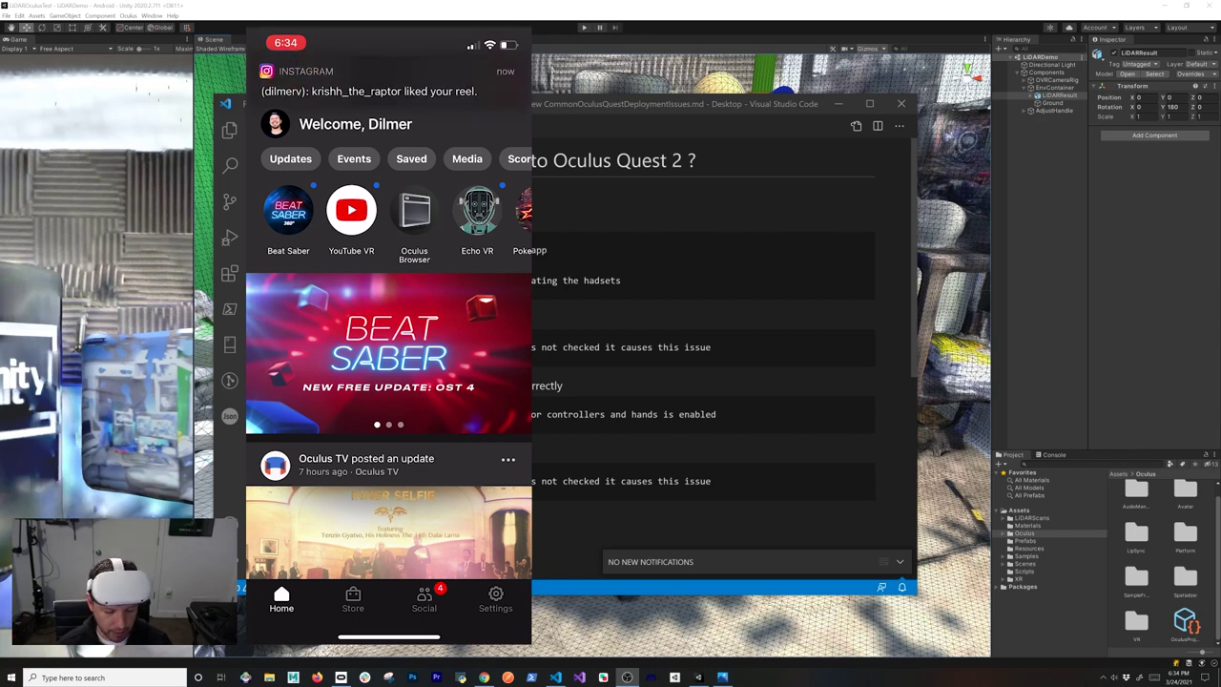
- Open the connected Oculus Quest 2's additional settings in the Oculus mobile app and make sure Developer Mode is on
click(496, 599)
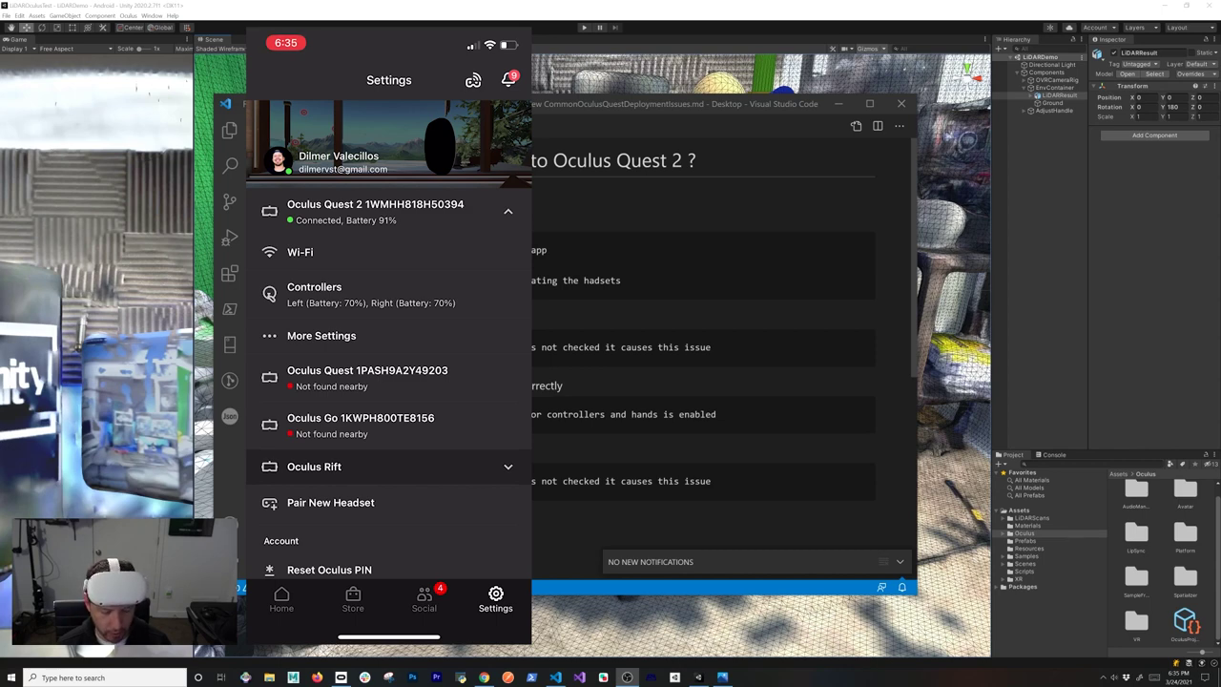
click(322, 335)
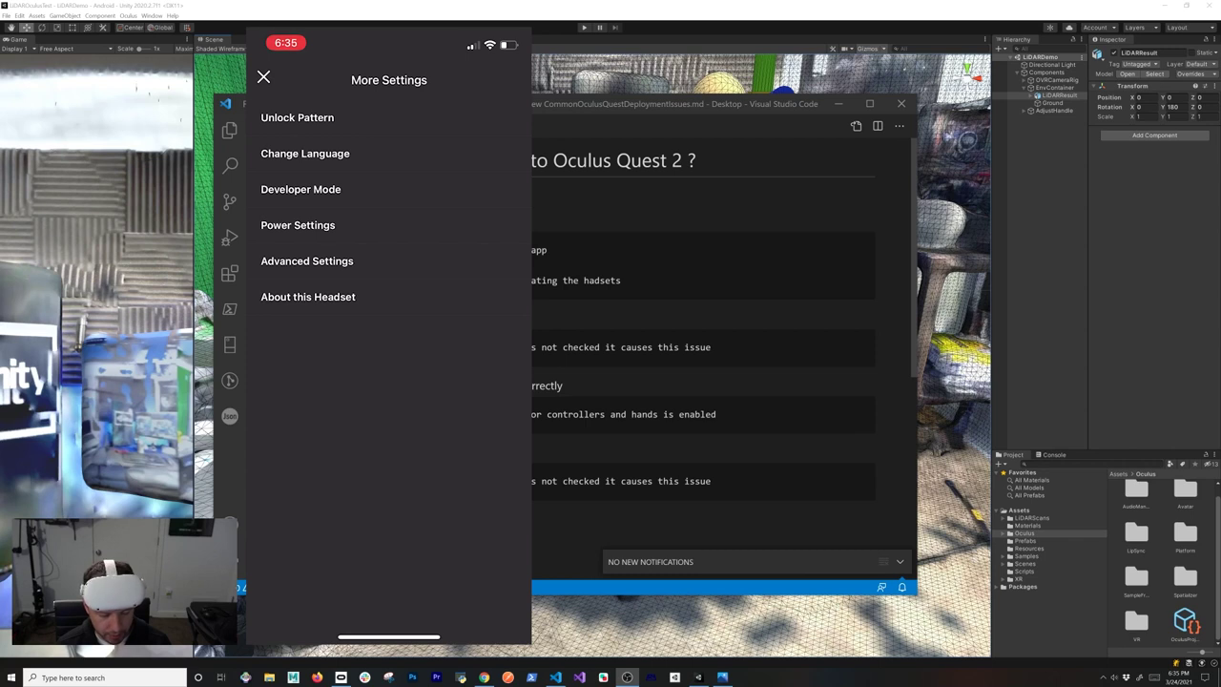
click(301, 188)
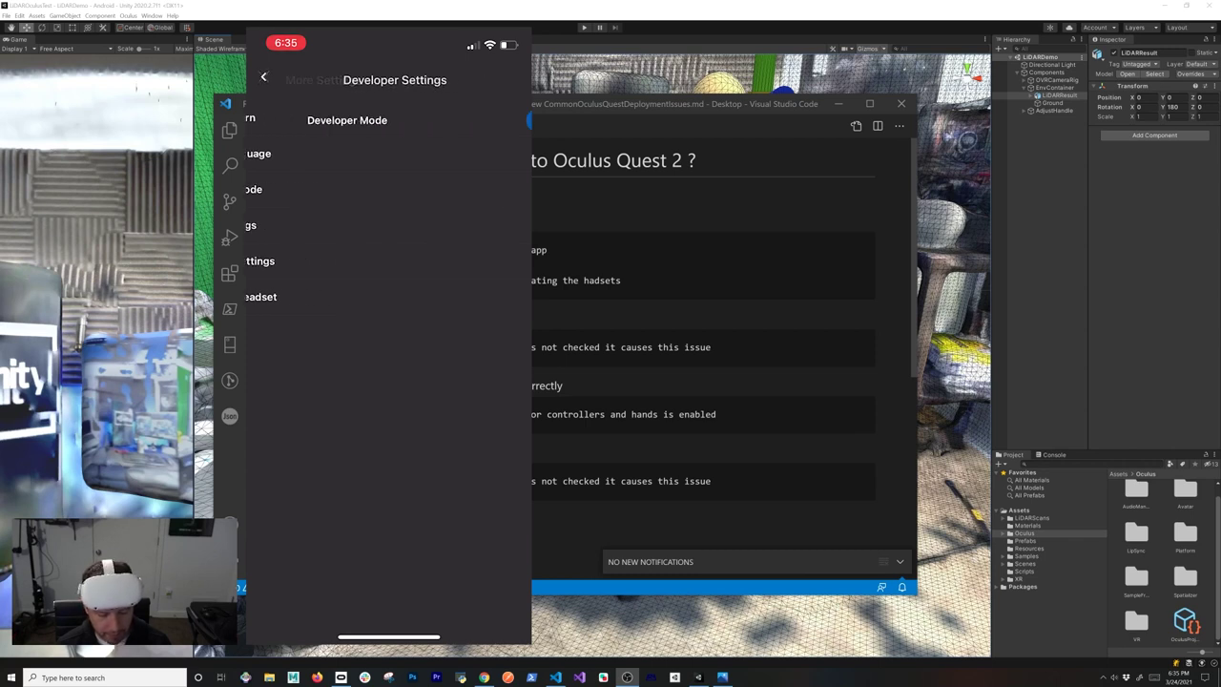
click(498, 121)
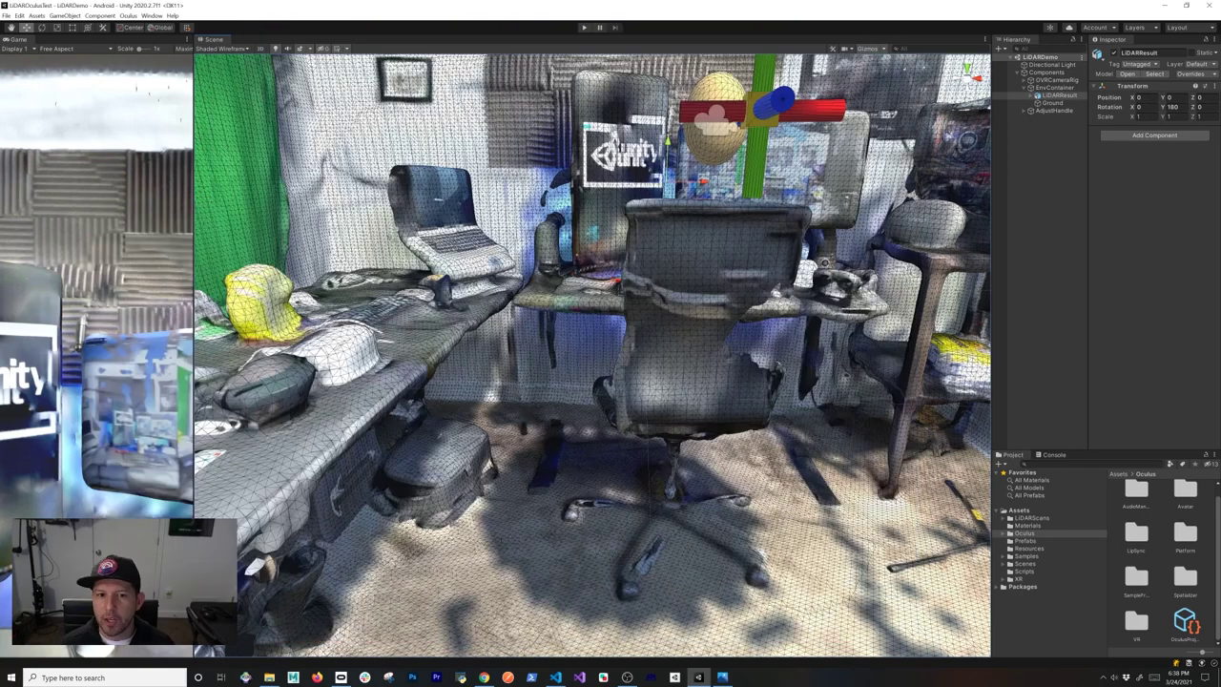
- Open Unity's build settings and select the connected Oculus Quest 2 as the Android run device
click(7, 15)
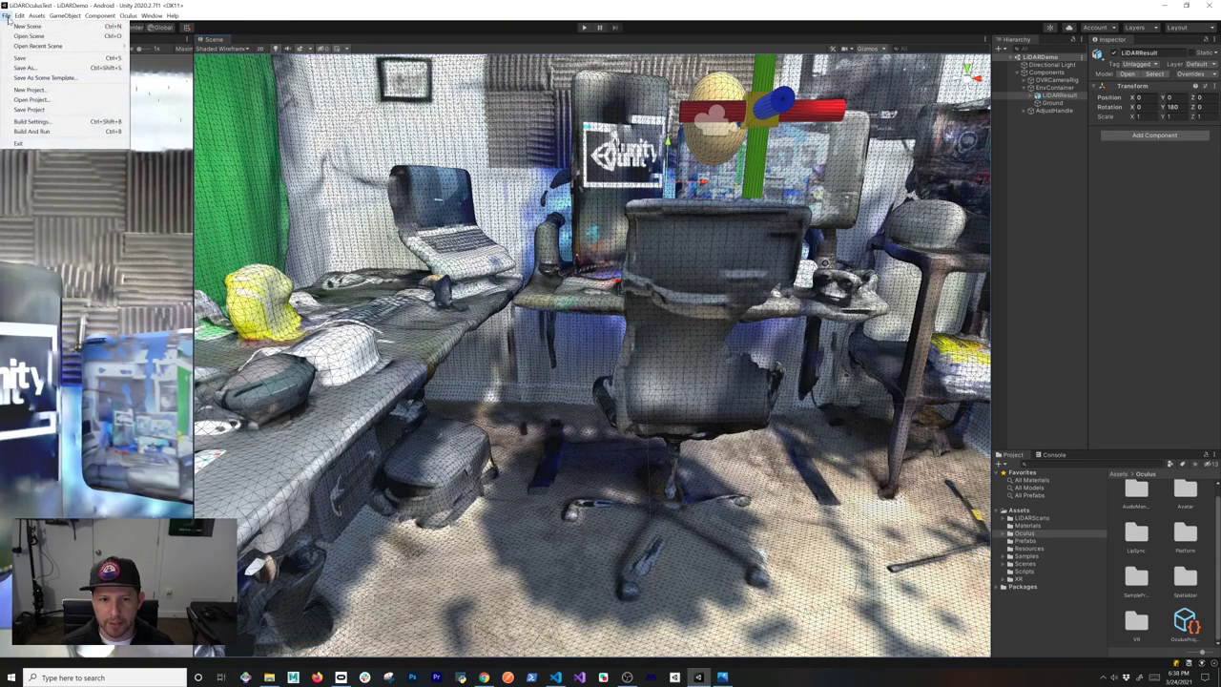
click(32, 121)
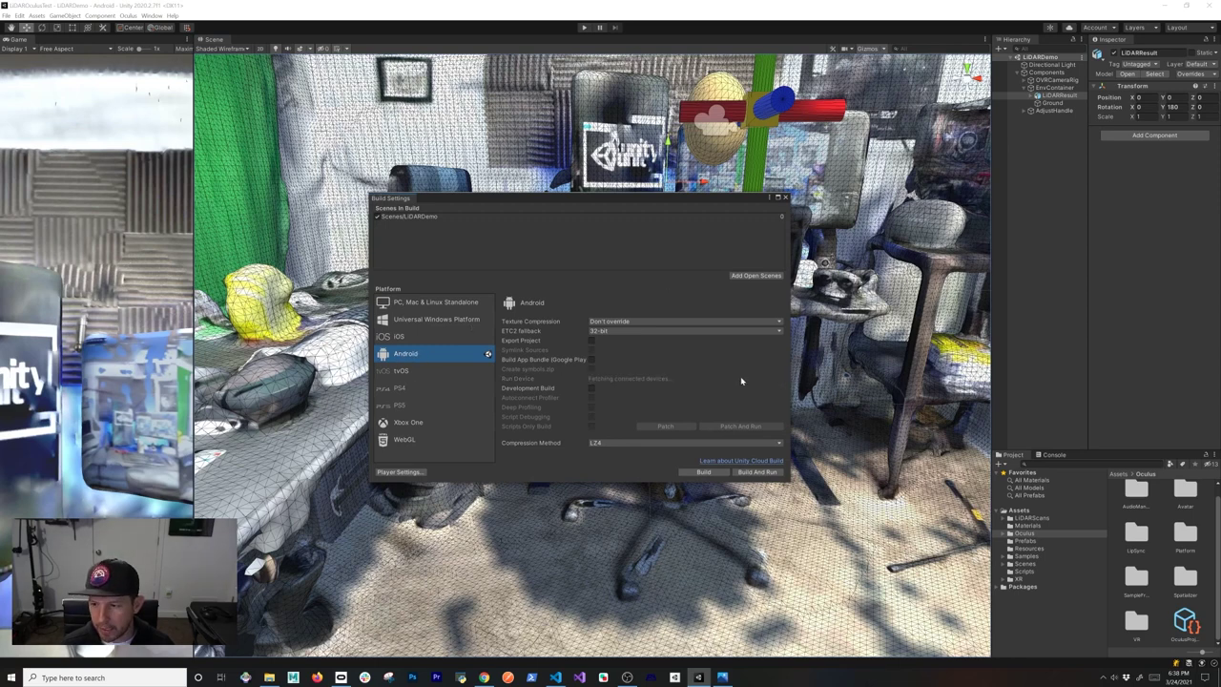
click(673, 379)
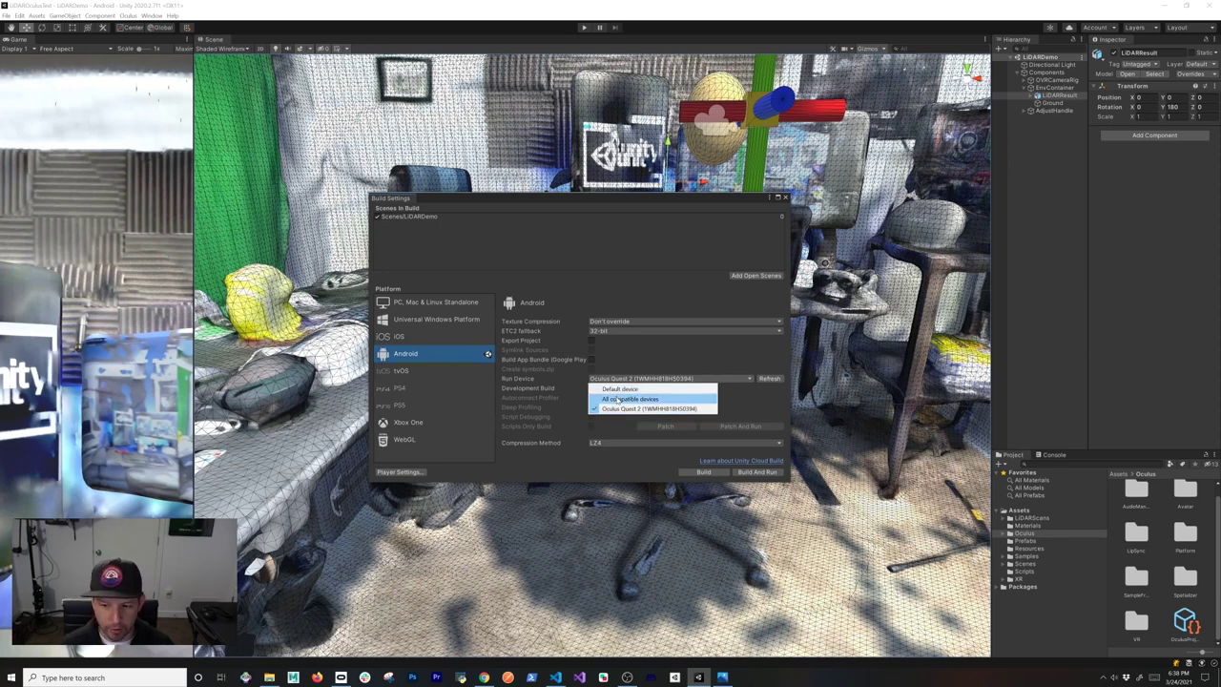
click(668, 408)
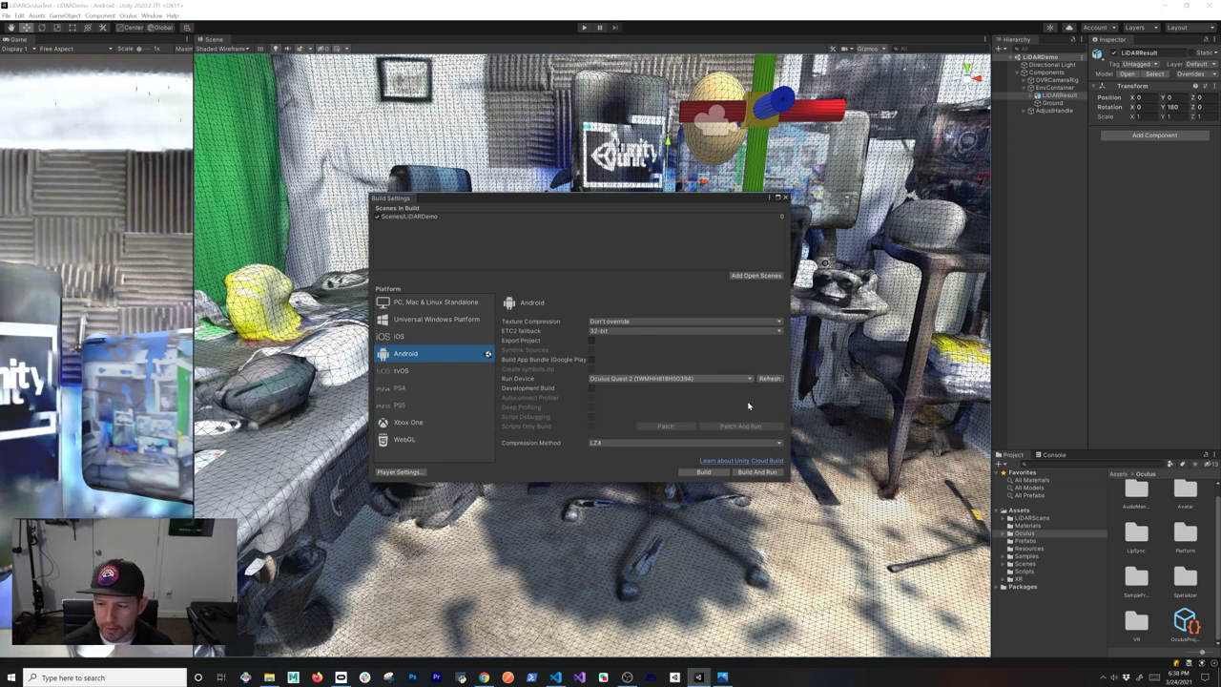
- Switch to the deployment issues notes in Visual Studio Code, highlight the Blackscreen heading, and return to Unity, closing the build settings
click(564, 656)
drag(296, 319, 363, 320)
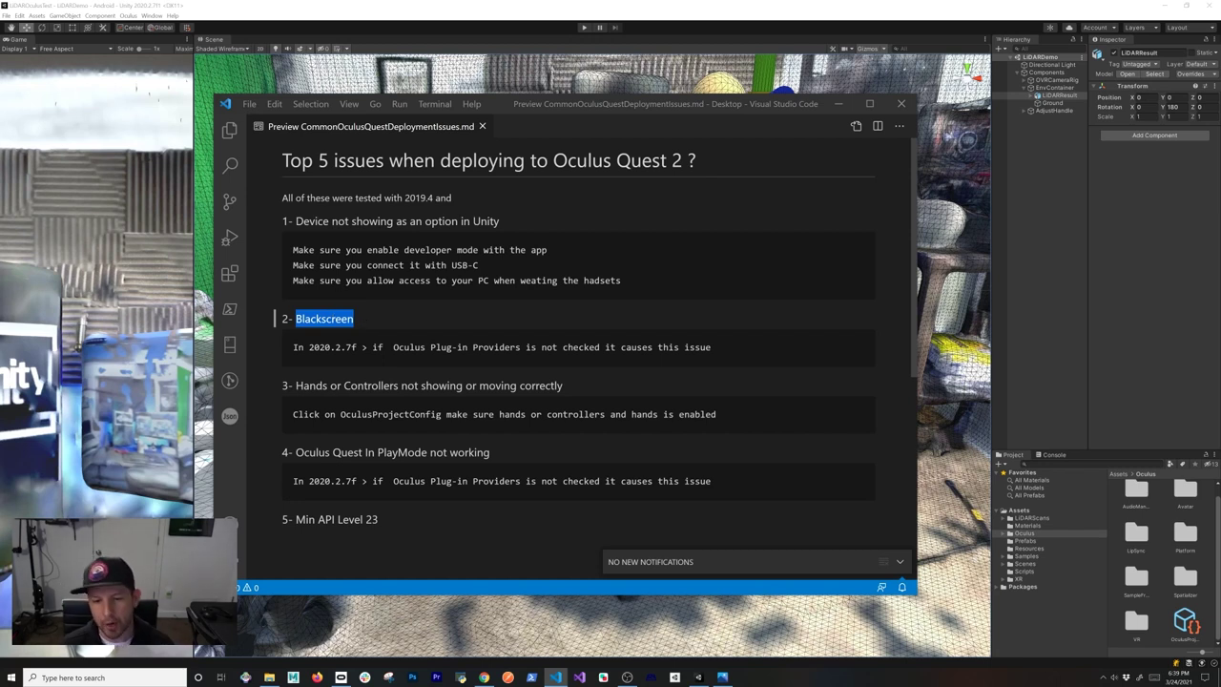
key(alt+Tab)
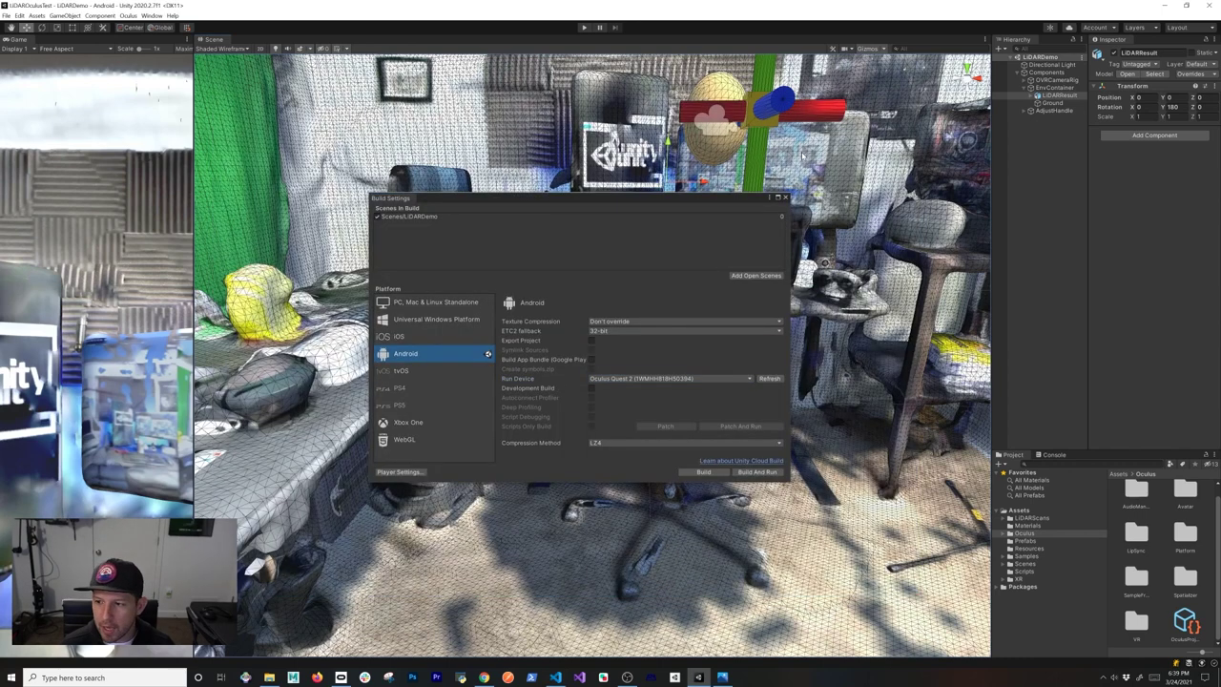
click(785, 198)
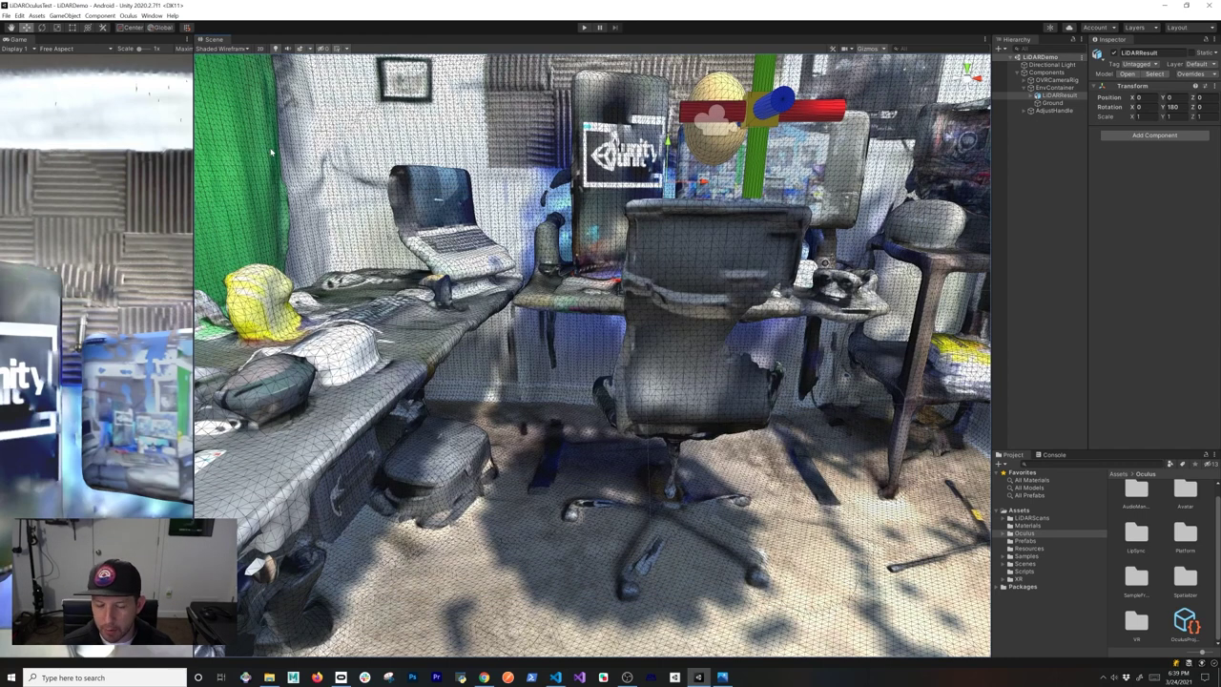
- Make sure the Oculus plug-in provider is enabled for Android in XR Plug-in Management, and check the desktop providers as well
click(6, 16)
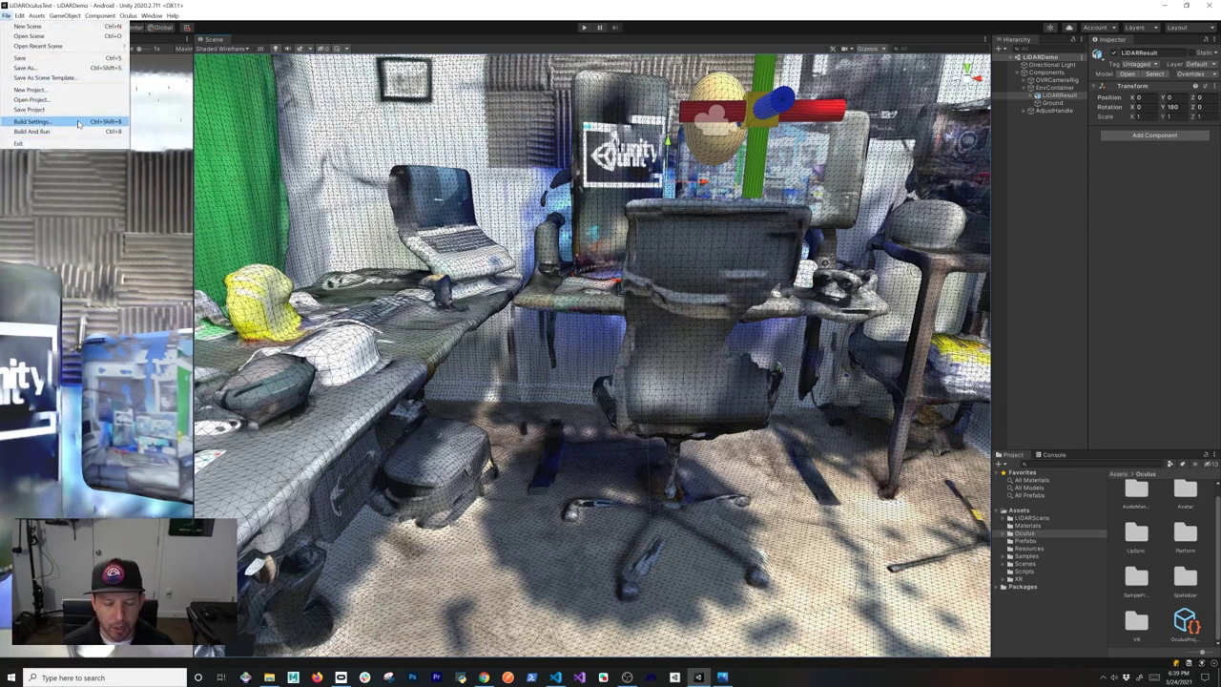
click(33, 122)
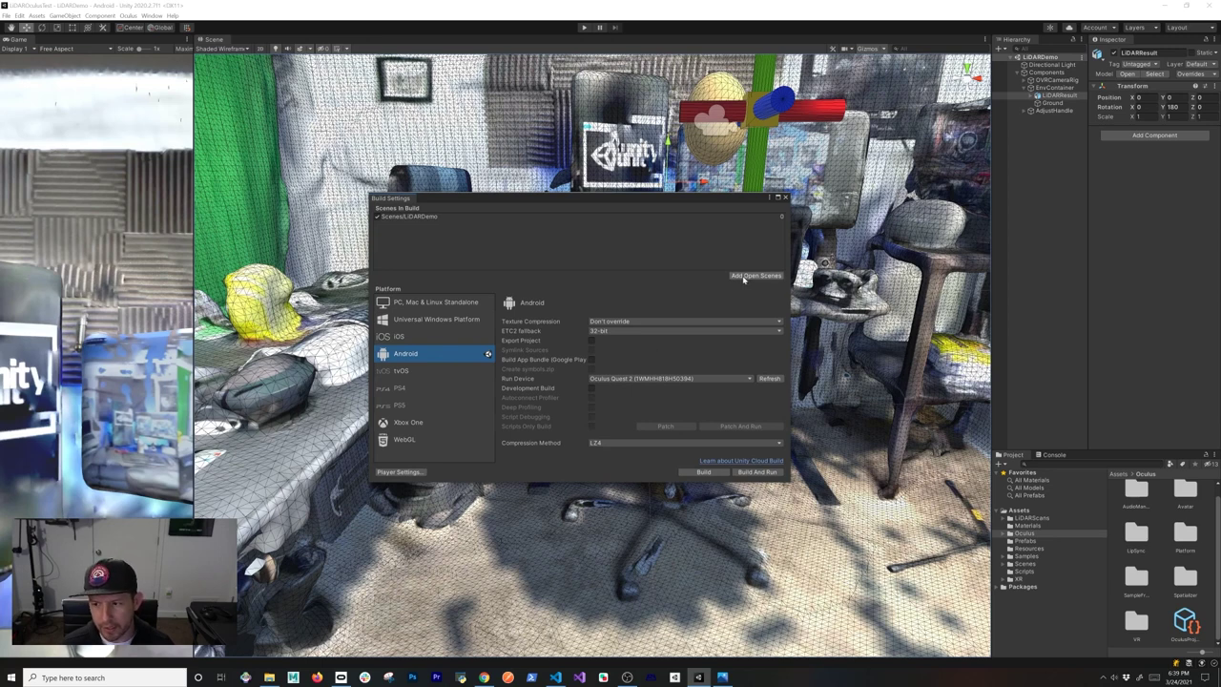
click(401, 472)
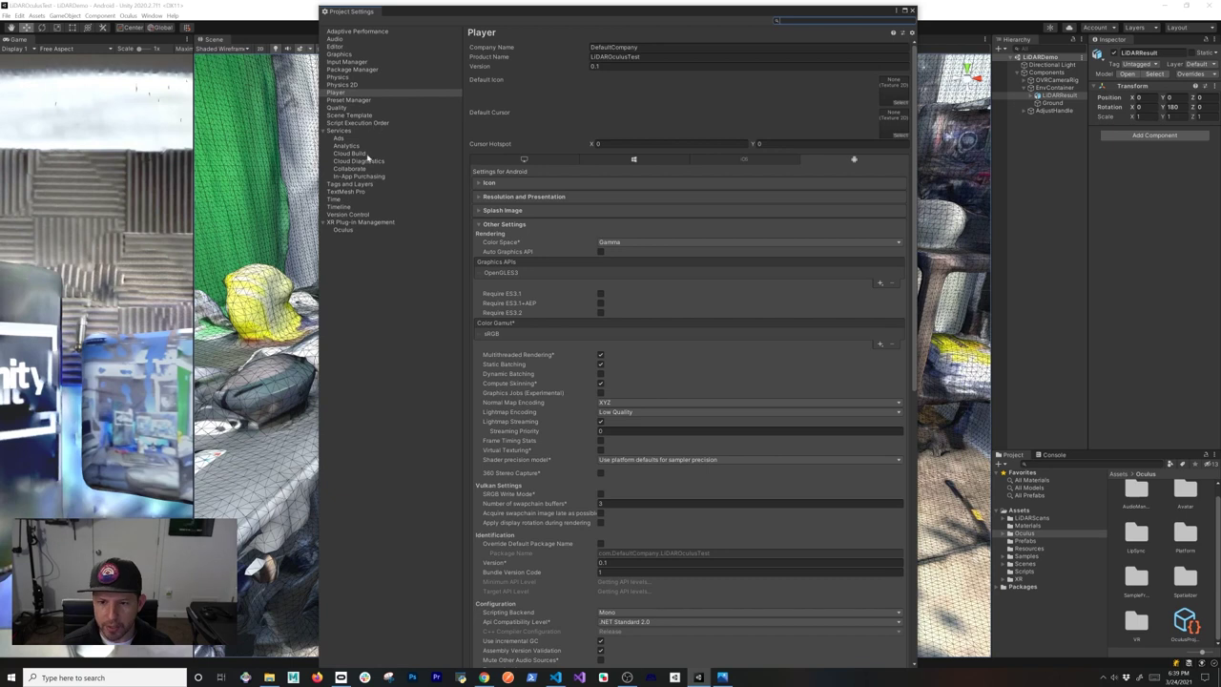
click(358, 222)
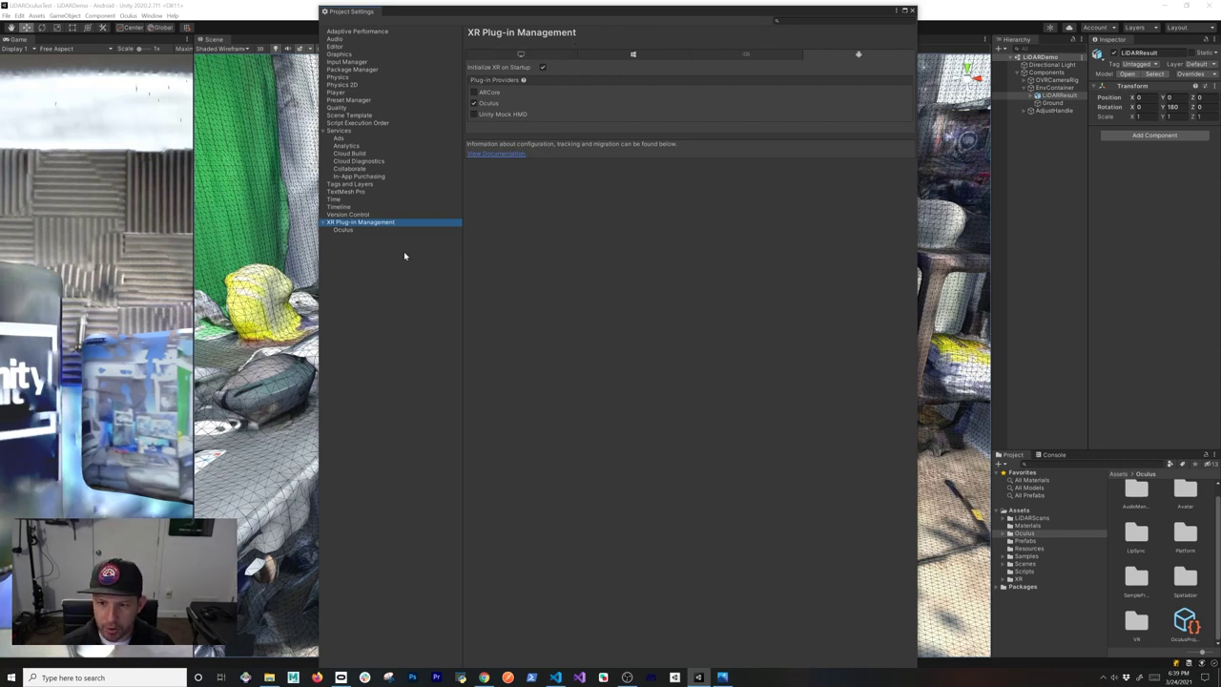
click(474, 104)
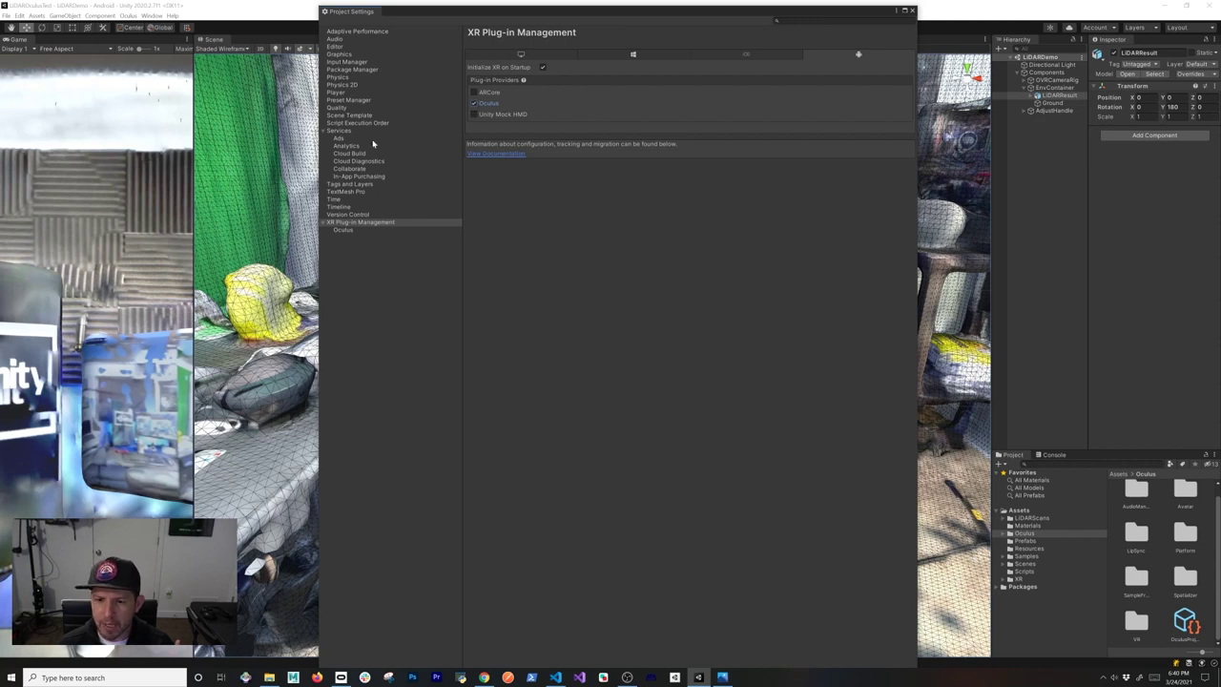
click(498, 56)
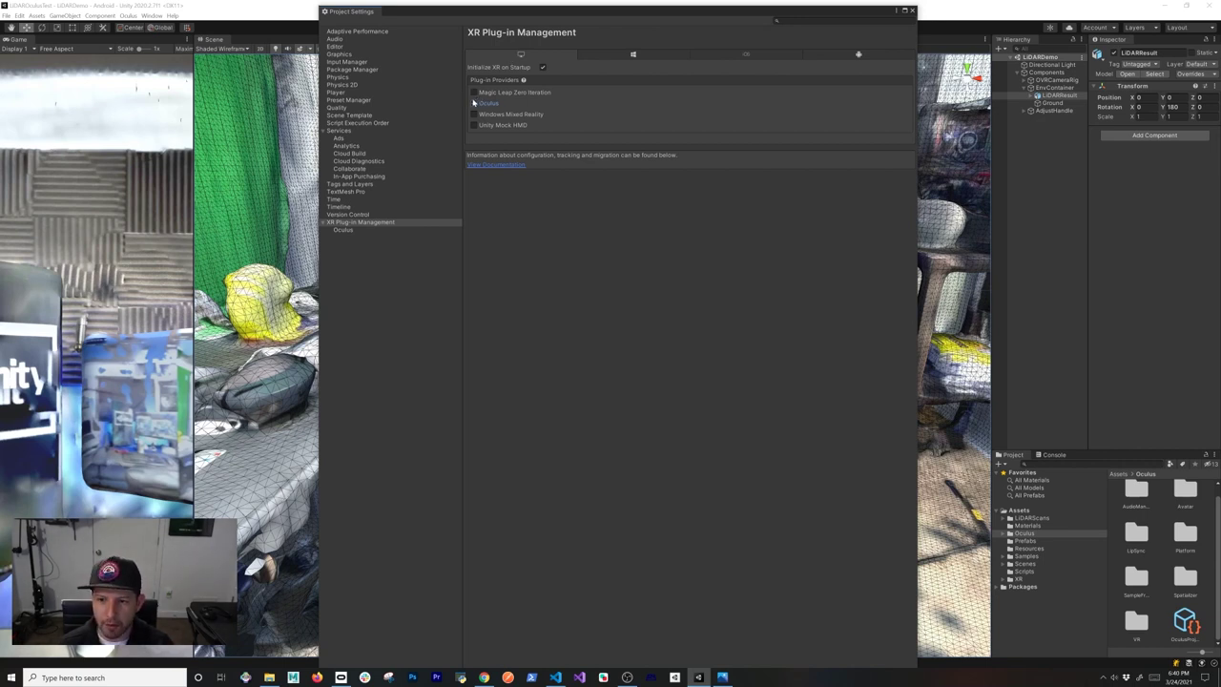
click(832, 55)
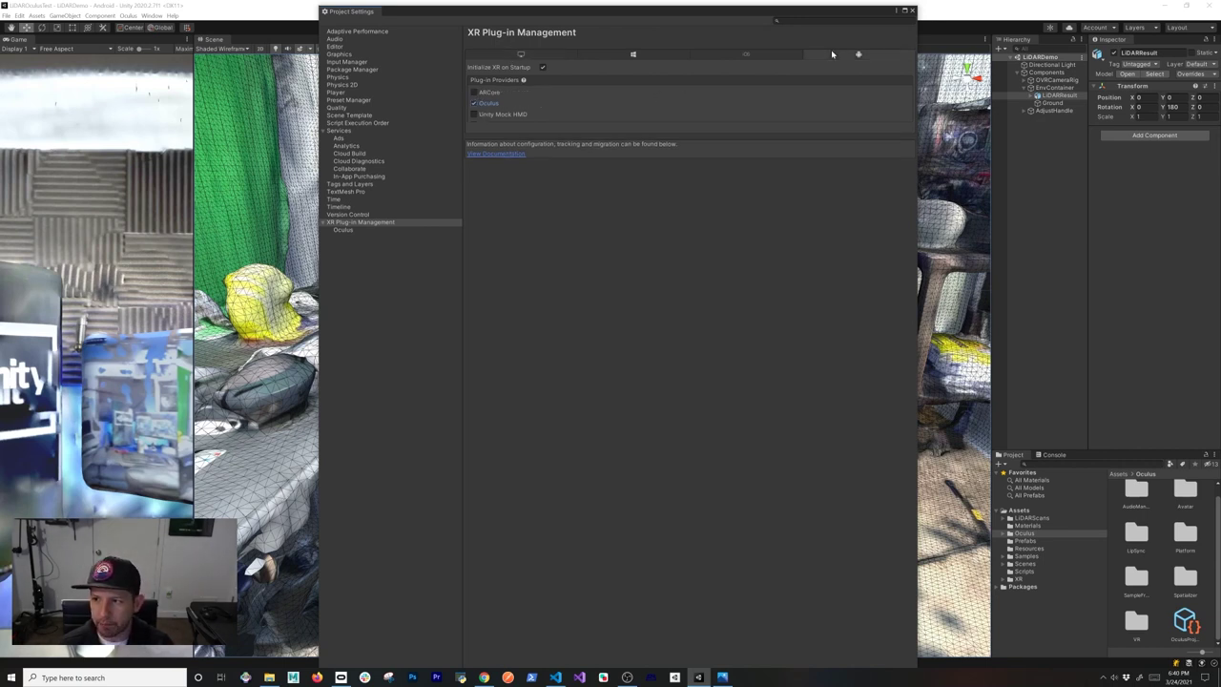
- Review the Oculus plug-in's Android options and target devices, look over the Player settings, and close the project settings
click(353, 230)
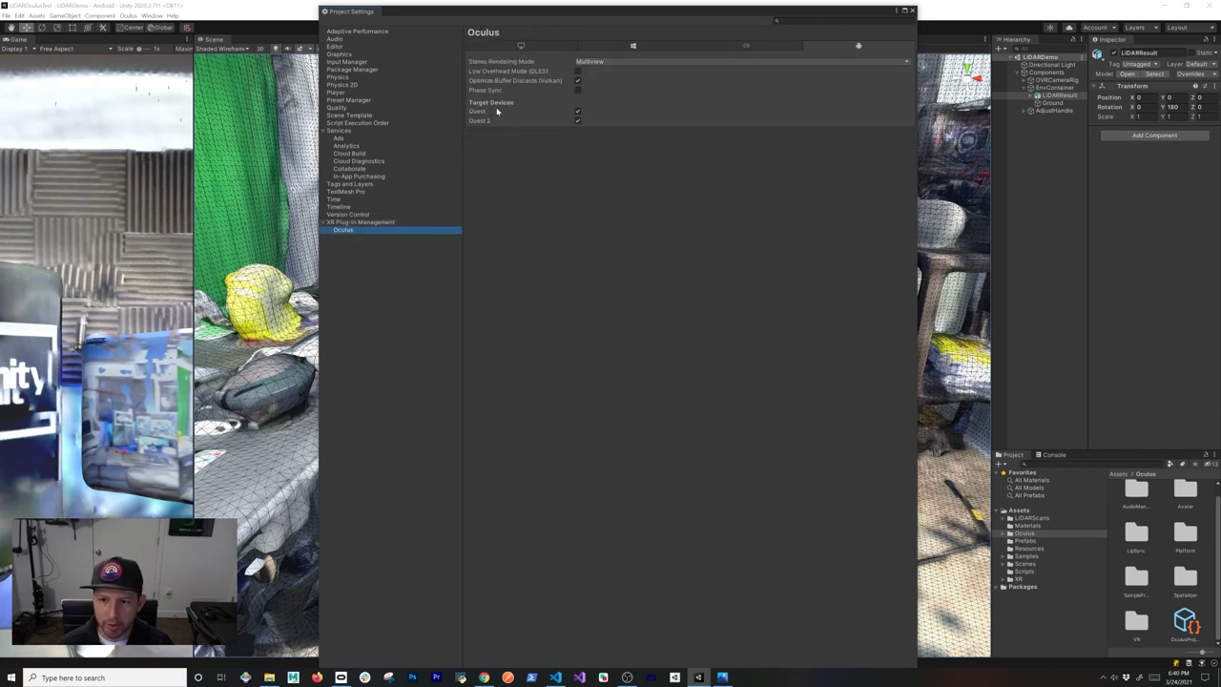
mouse_move(535, 113)
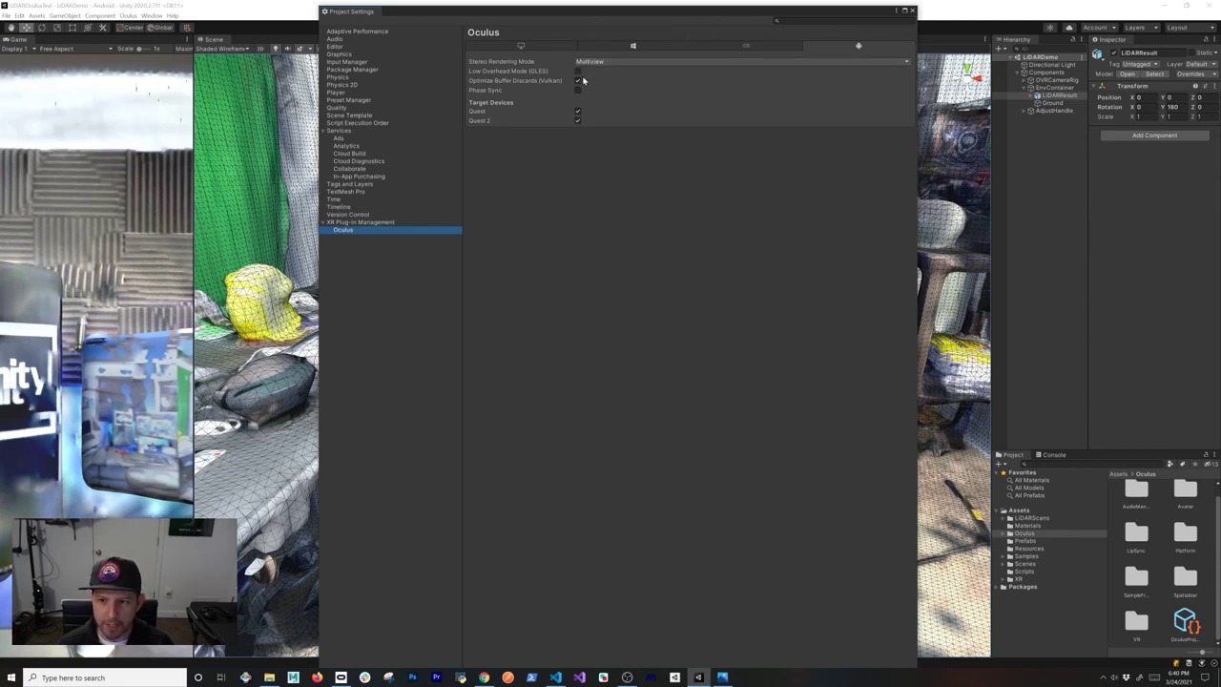
mouse_move(552, 84)
click(354, 91)
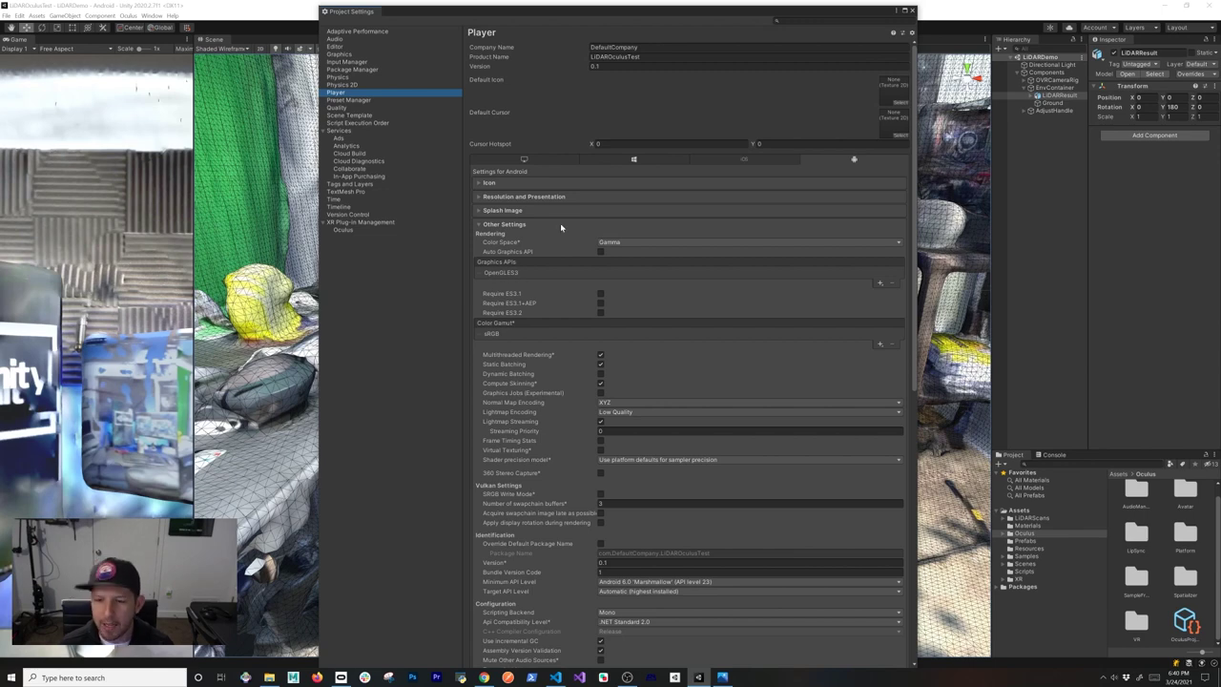
click(913, 12)
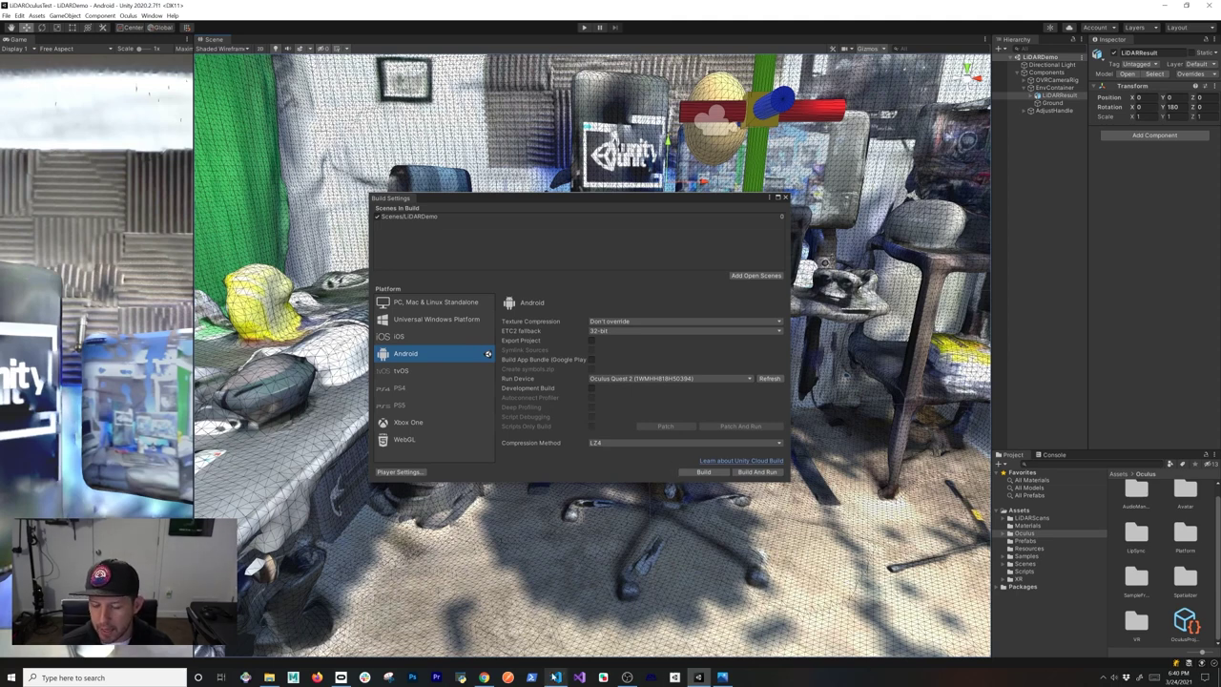
- Inspect the XR Plugin Management and Oculus XR Plugin packages among those installed in the project, and close the Package Manager
click(148, 16)
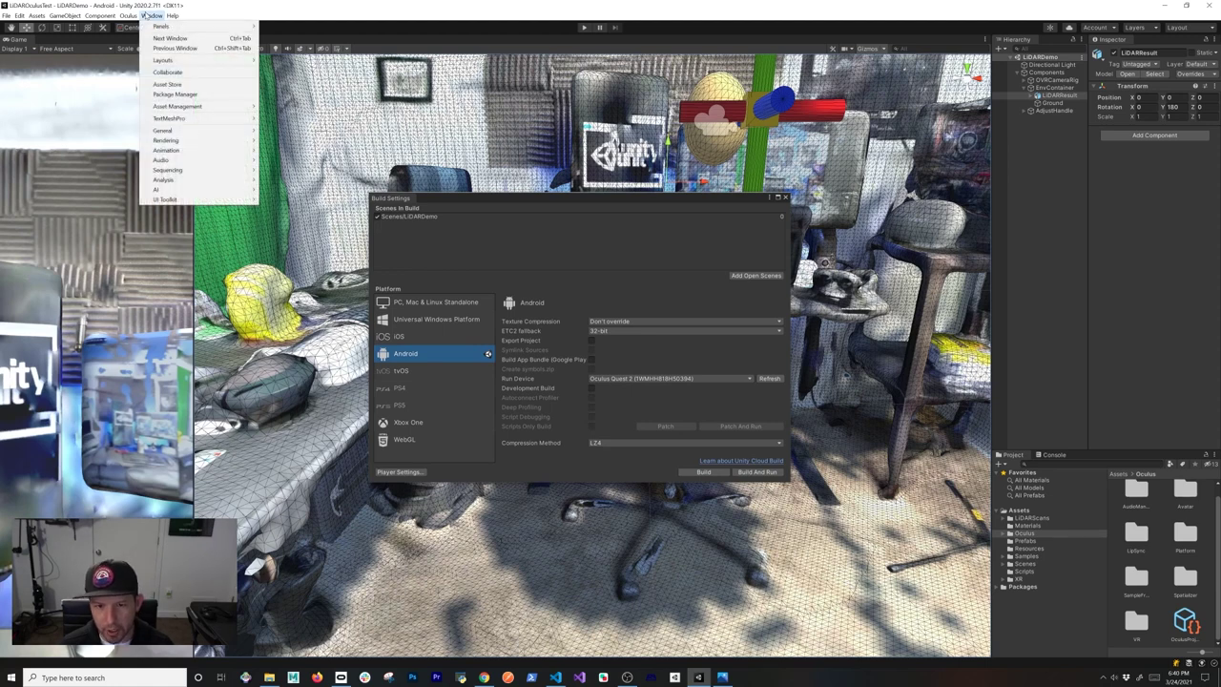
click(172, 93)
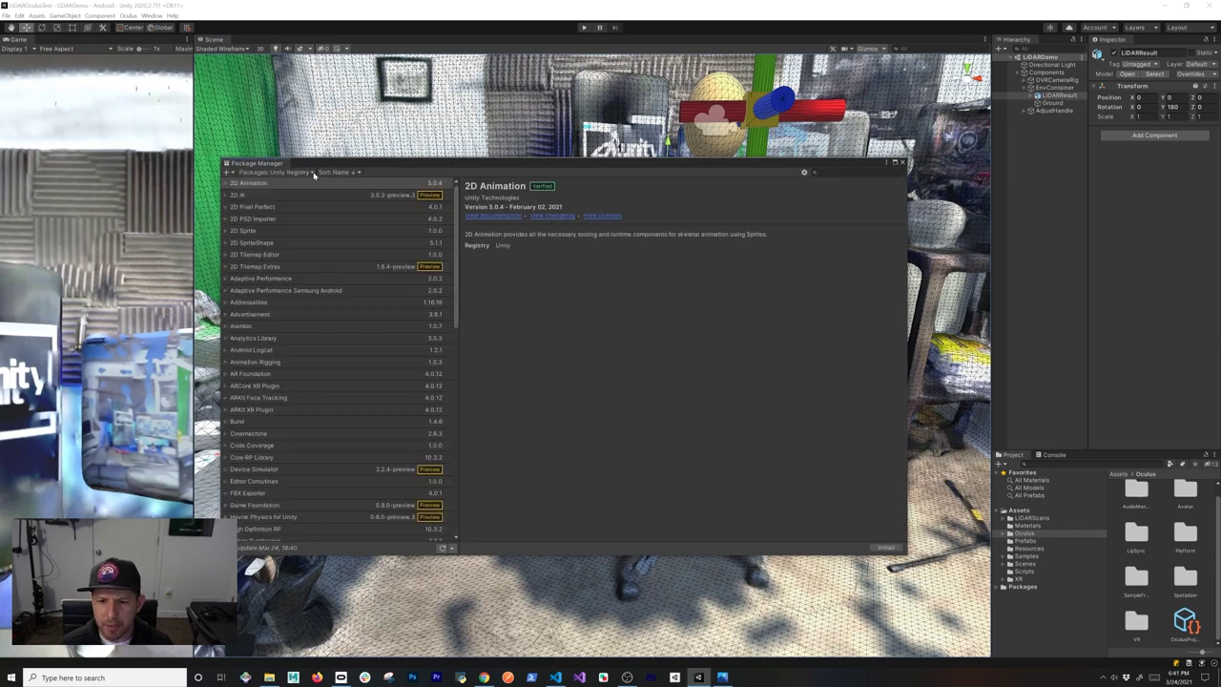
click(275, 172)
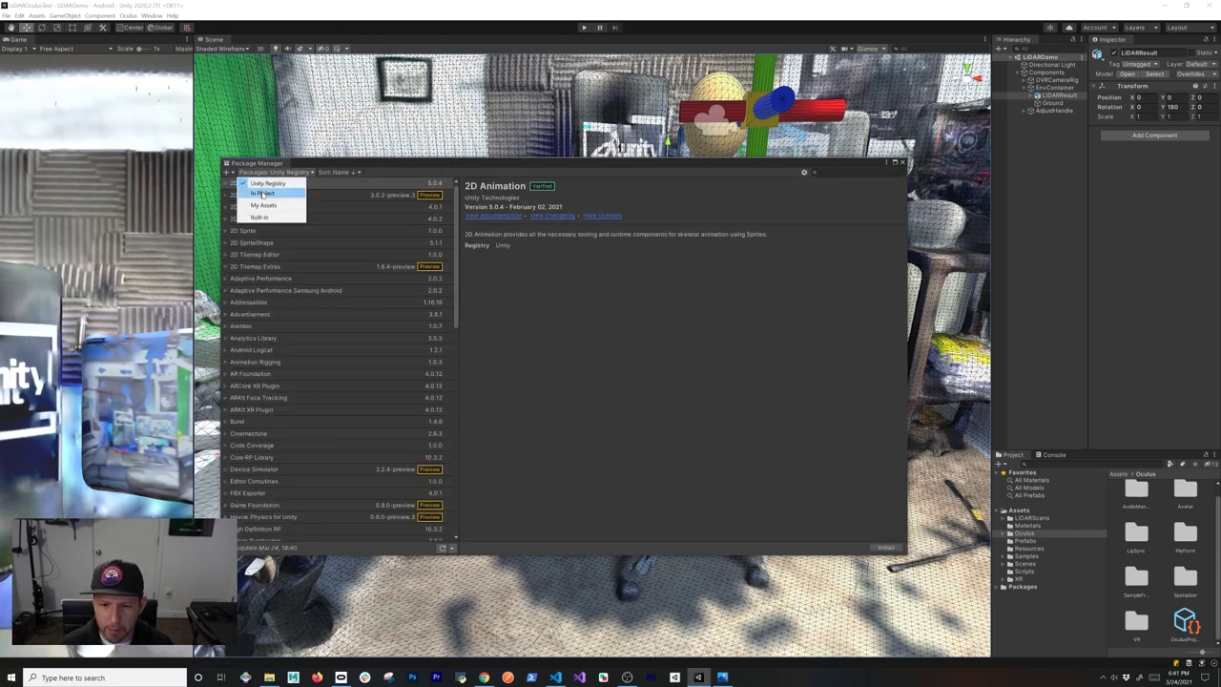
click(262, 194)
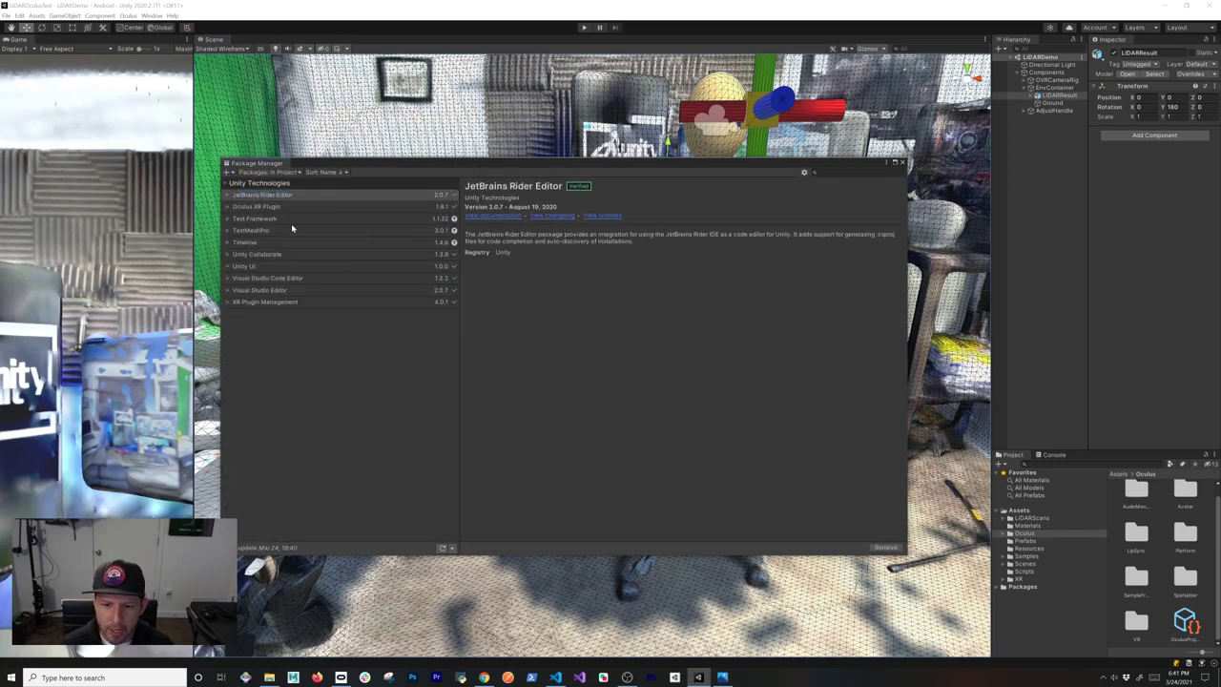
click(257, 302)
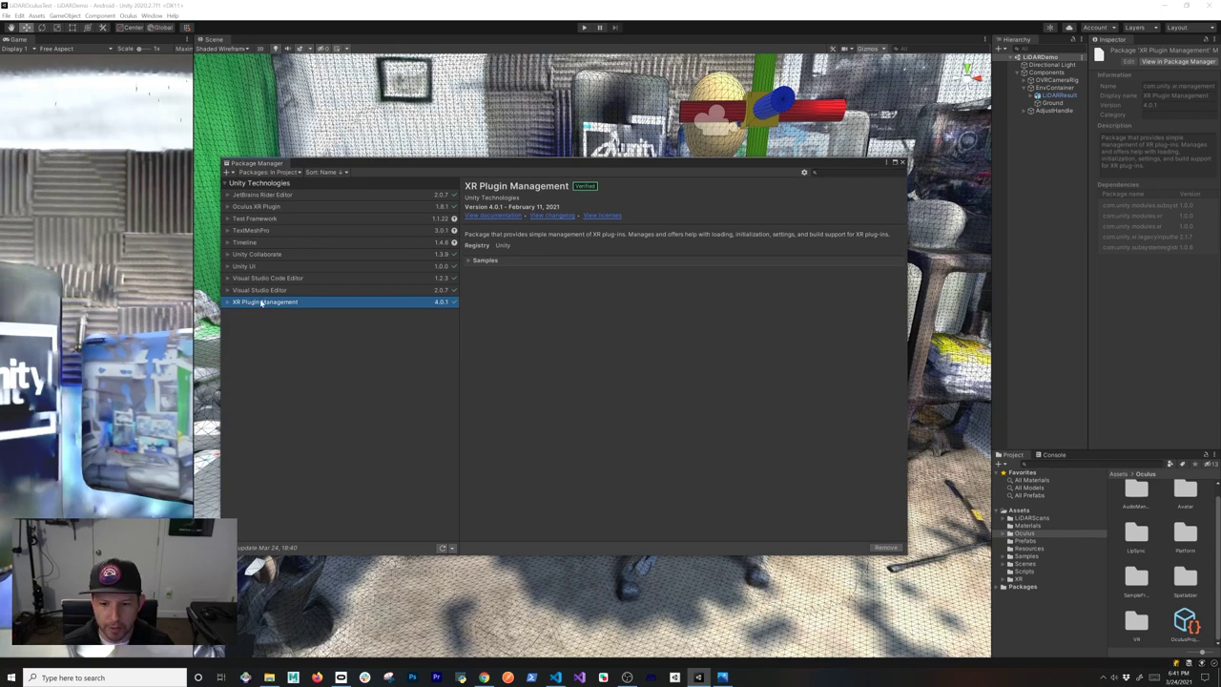
click(253, 207)
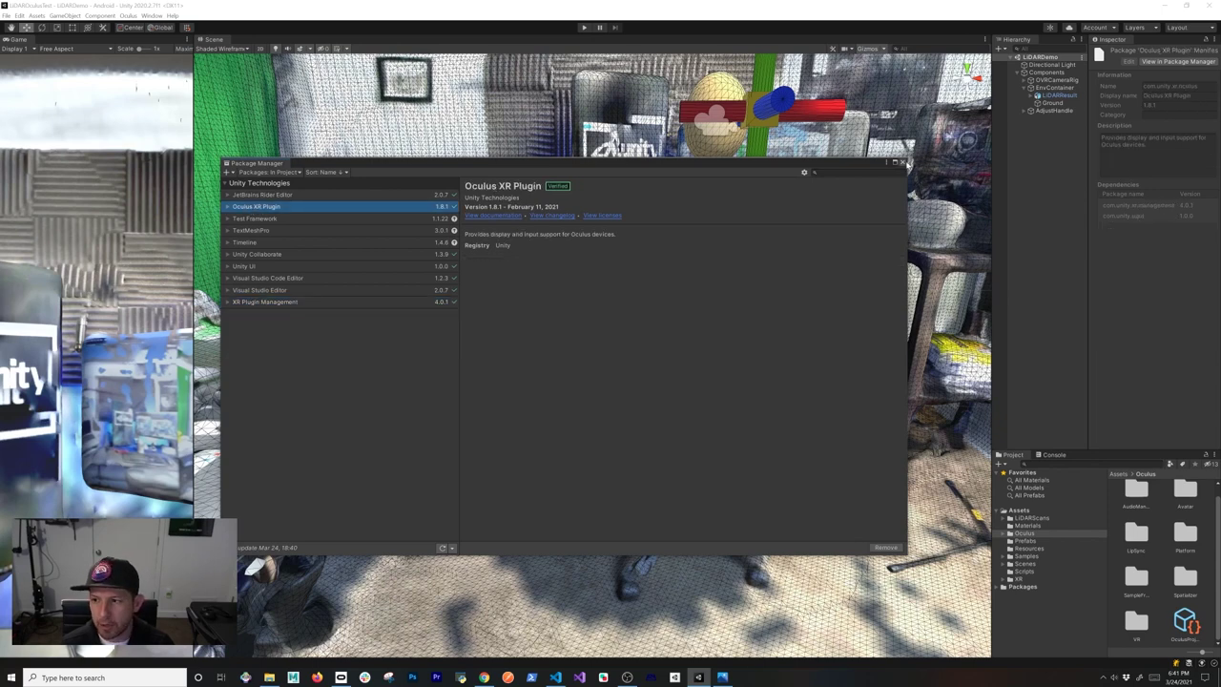
click(901, 162)
- Recheck the XR Plug-in Management providers and the Oculus plug-in options in the project settings, and close the window
click(419, 473)
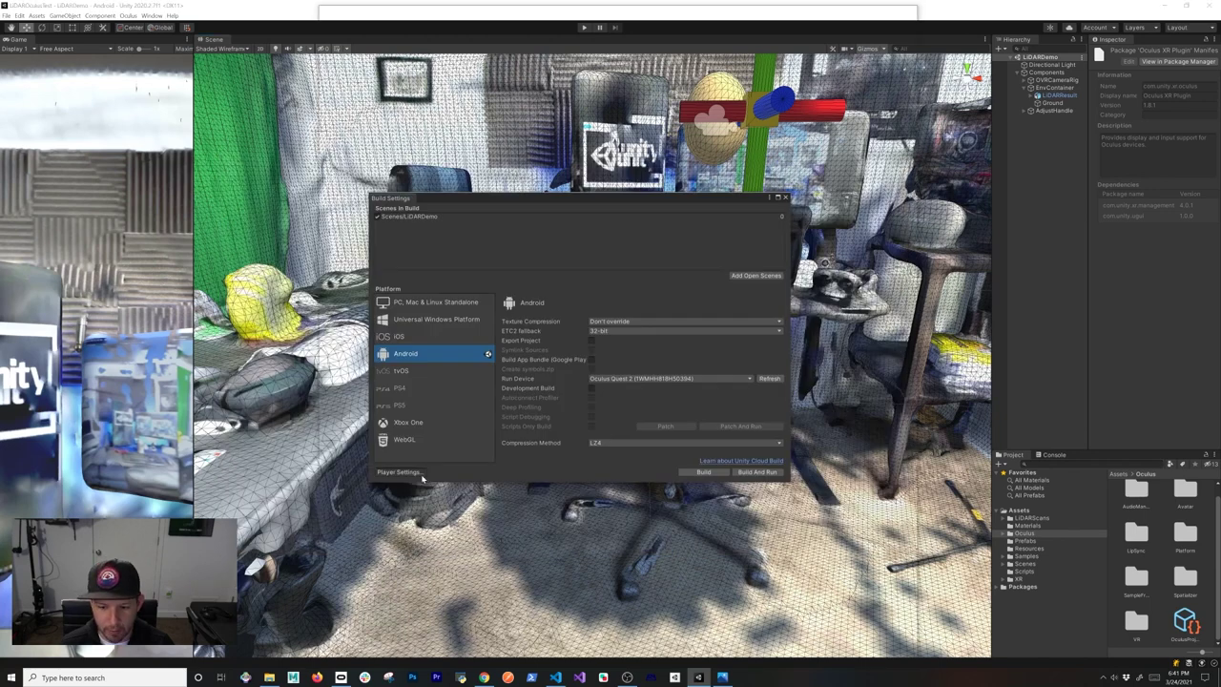
click(359, 222)
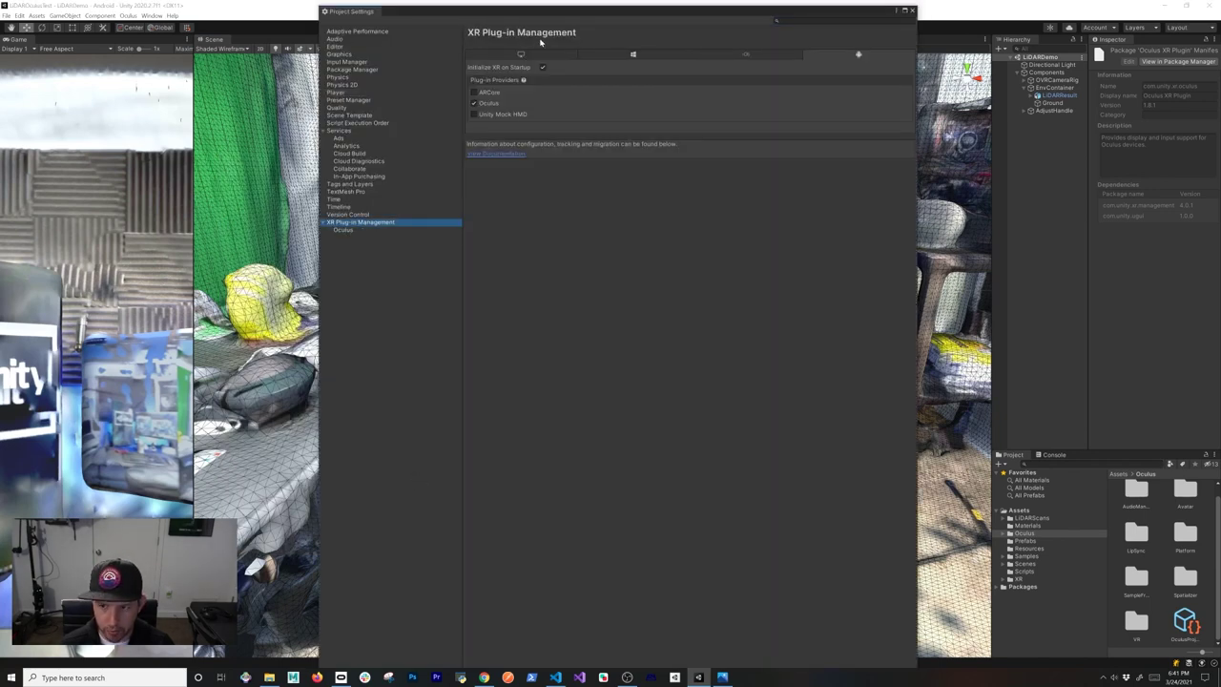
click(344, 230)
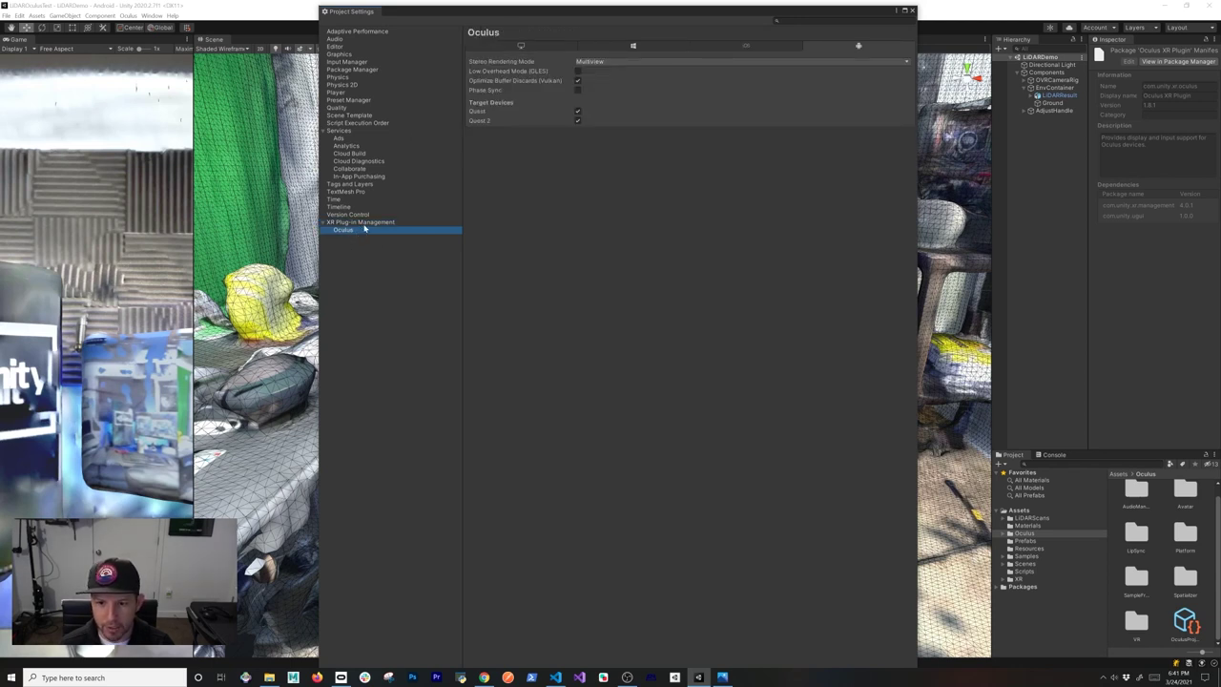
click(395, 221)
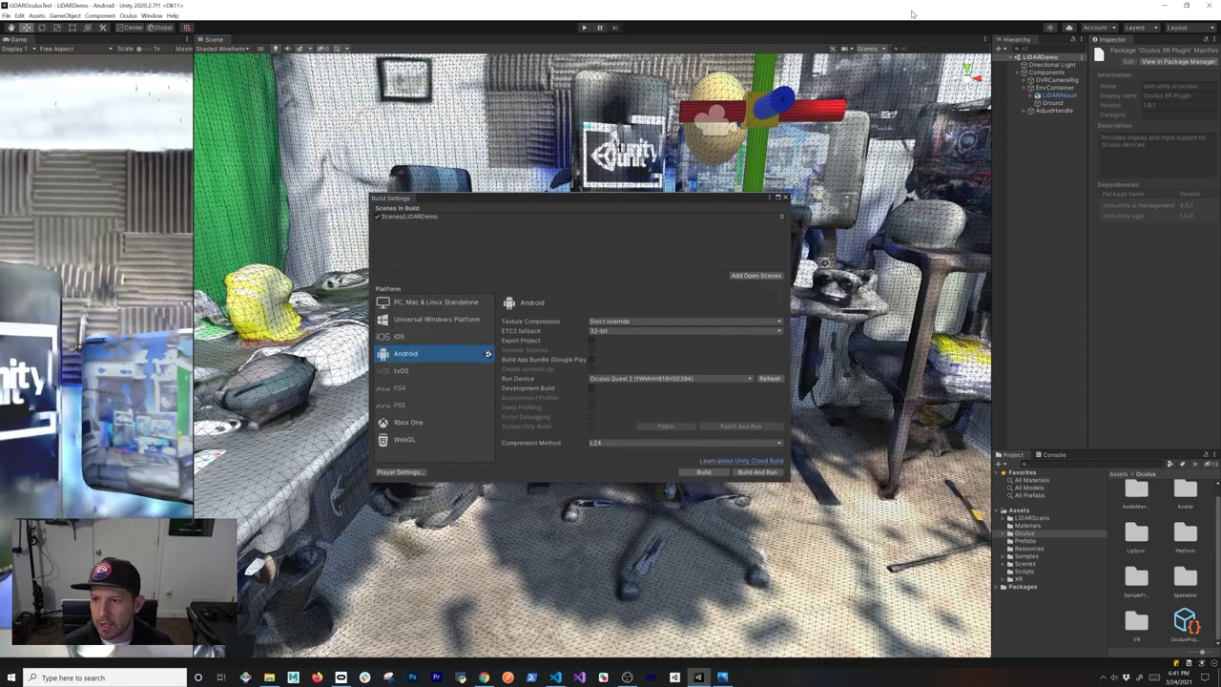
click(911, 11)
- Try the Hand Tracking Support options in the Oculus Project Config and set it to Controllers And Hands
key(alt+Tab)
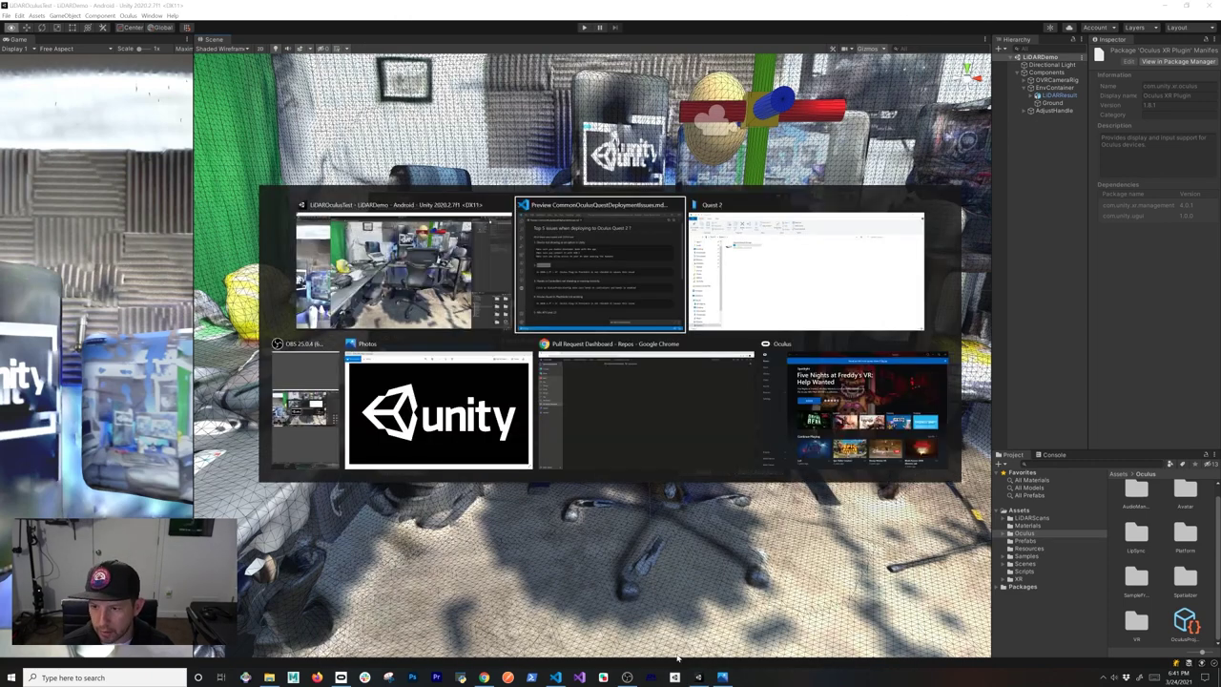
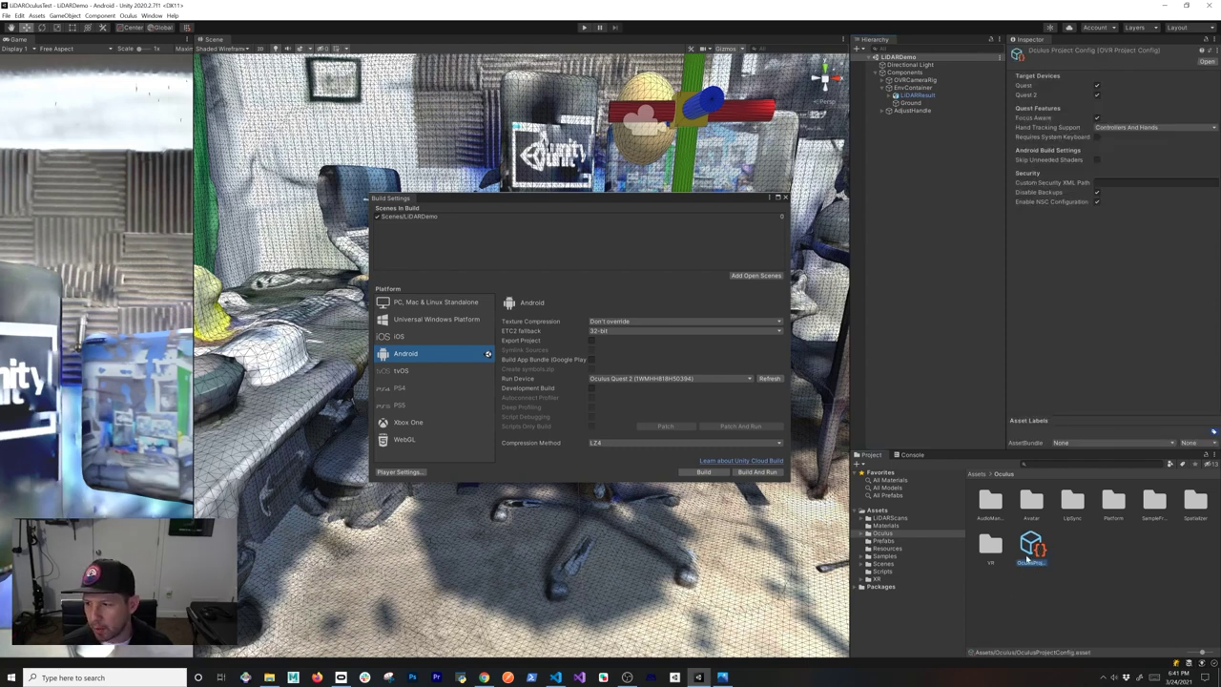
click(1102, 130)
click(1110, 137)
click(1111, 131)
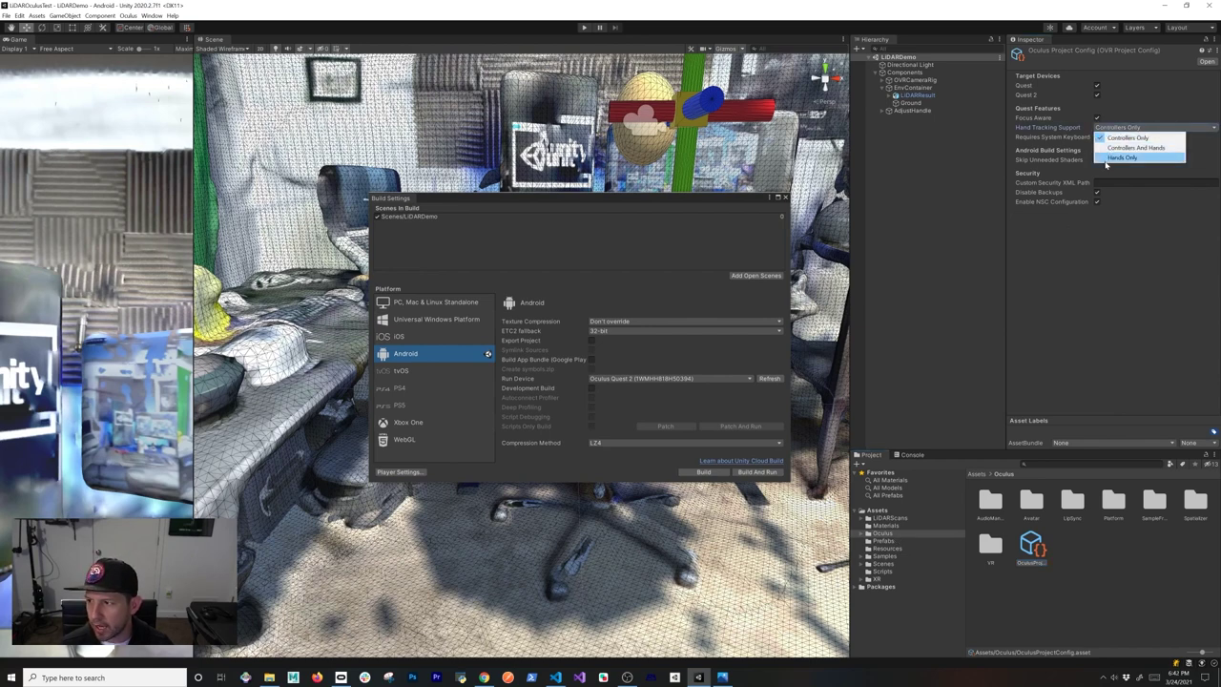
click(1109, 161)
click(1116, 131)
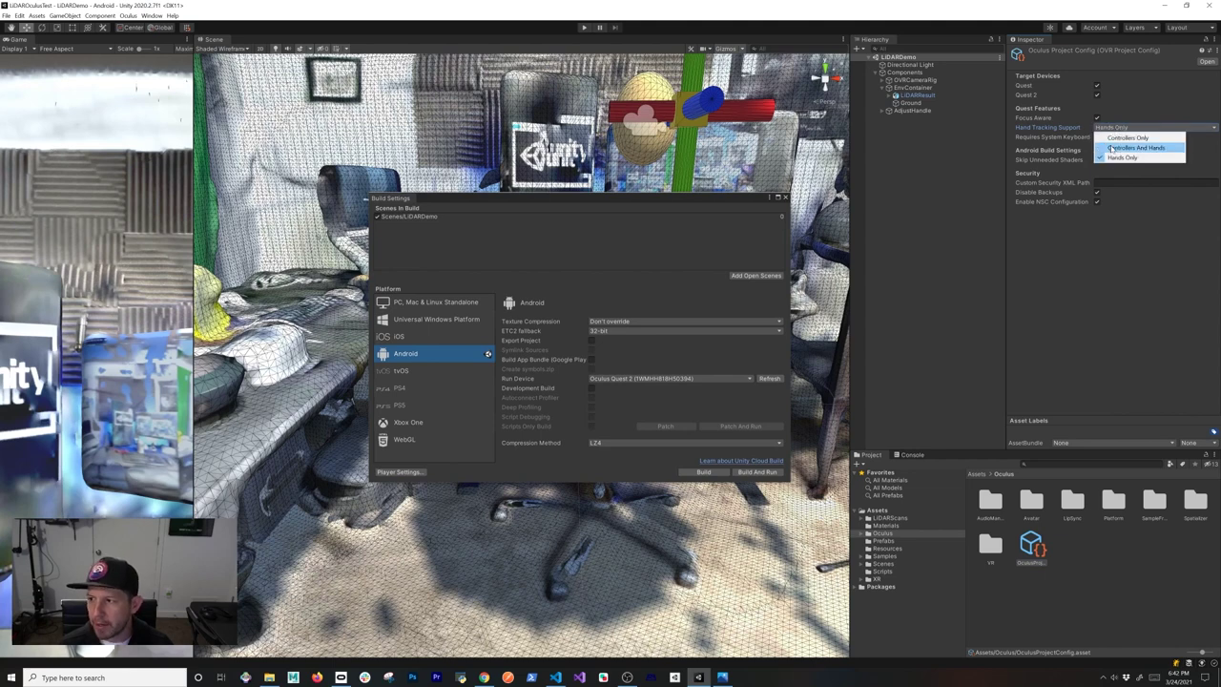
click(1110, 147)
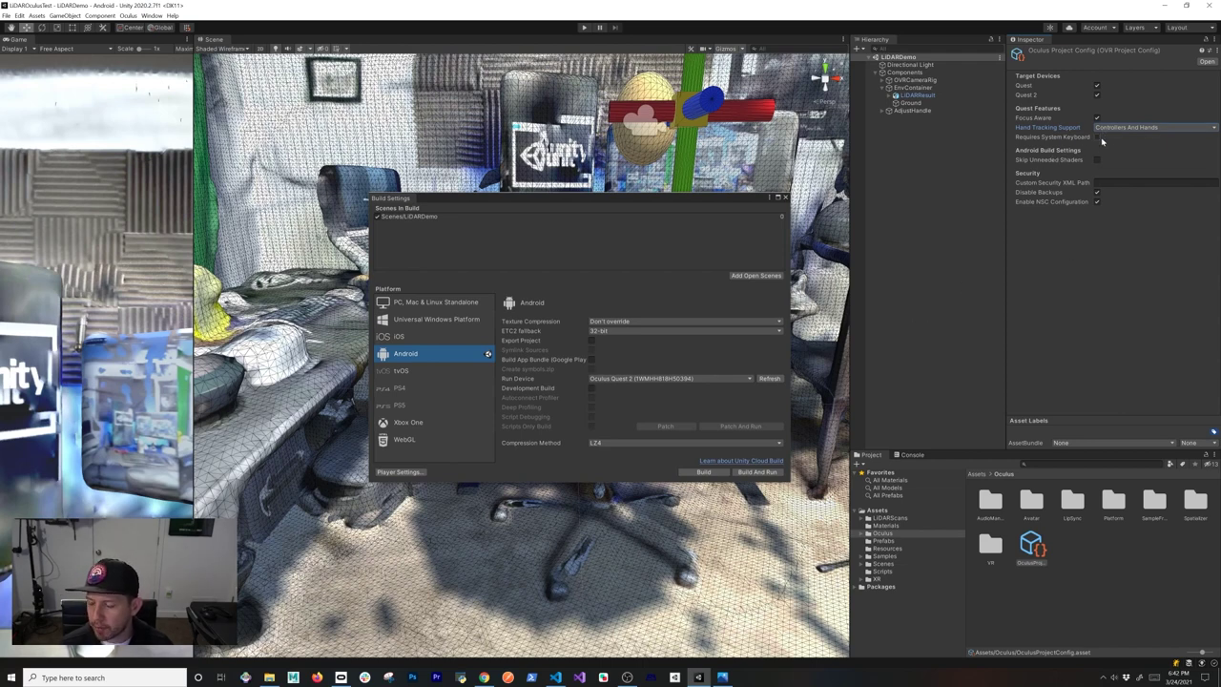
- Create a store-compatible AndroidManifest.xml for the project with the Oculus tools
click(877, 513)
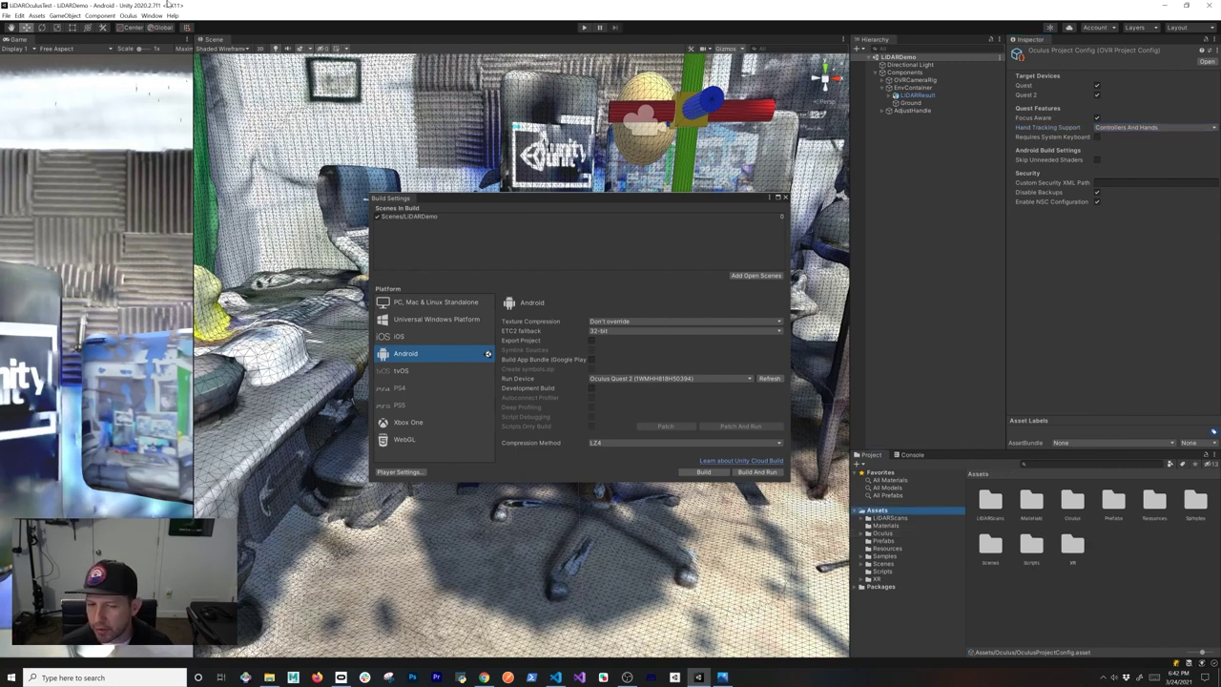
click(99, 15)
mouse_move(145, 16)
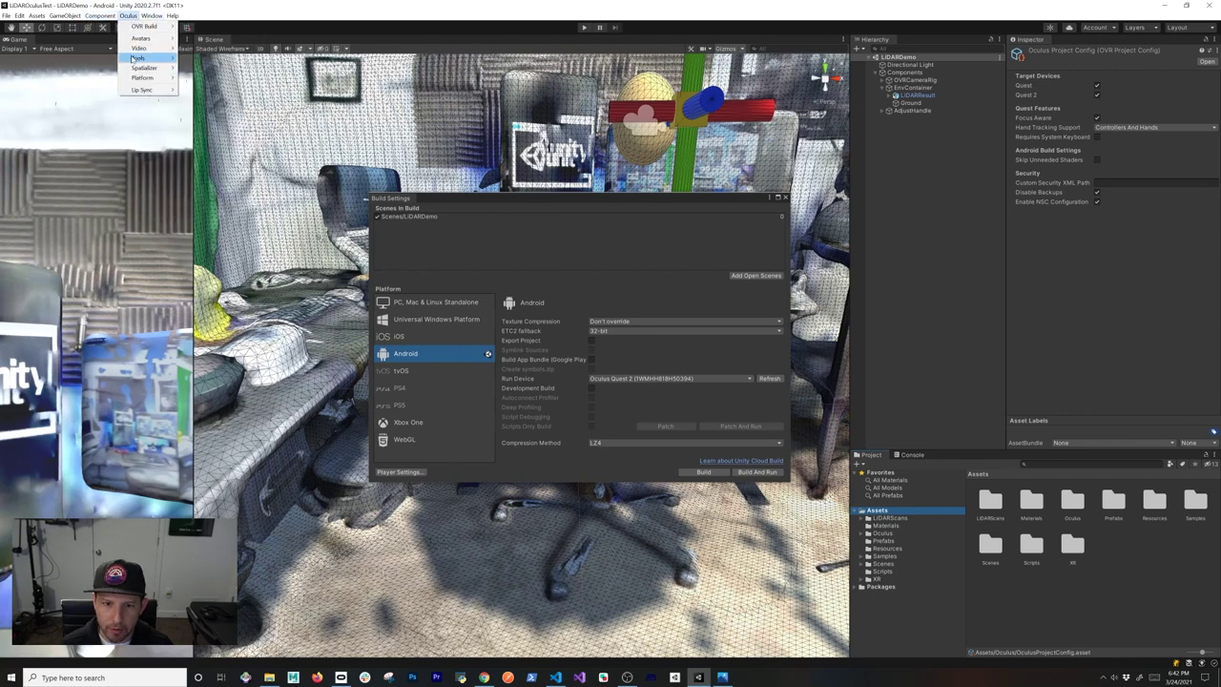
mouse_move(137, 58)
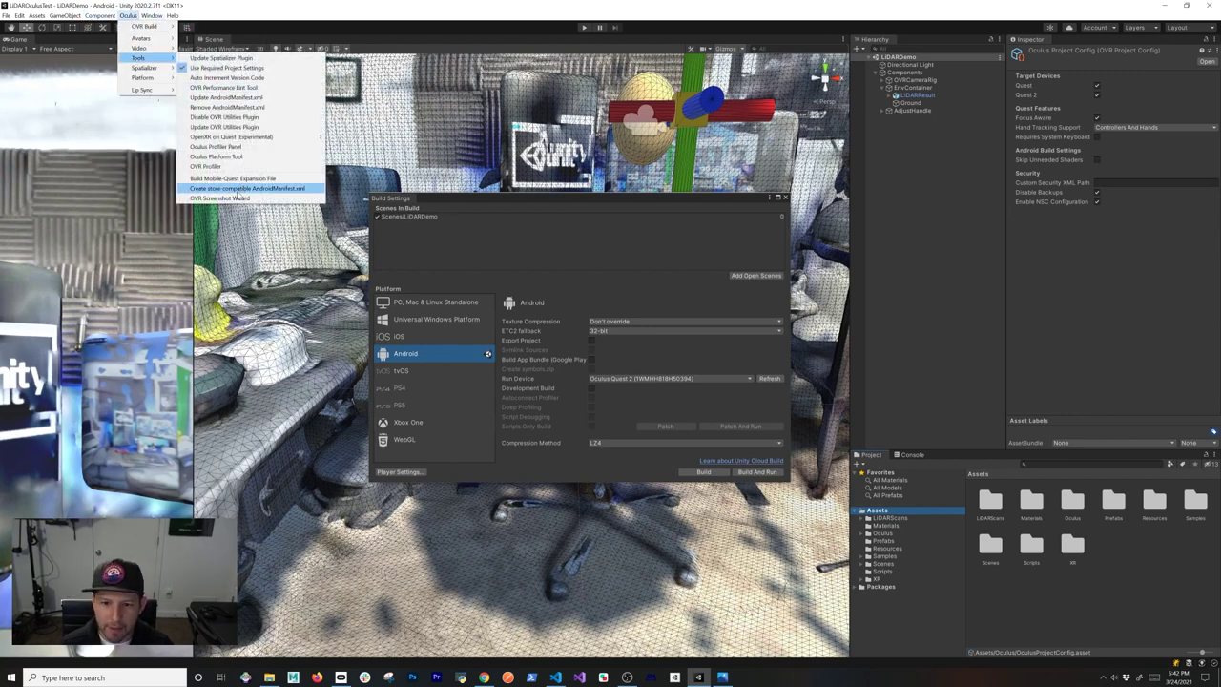
click(244, 189)
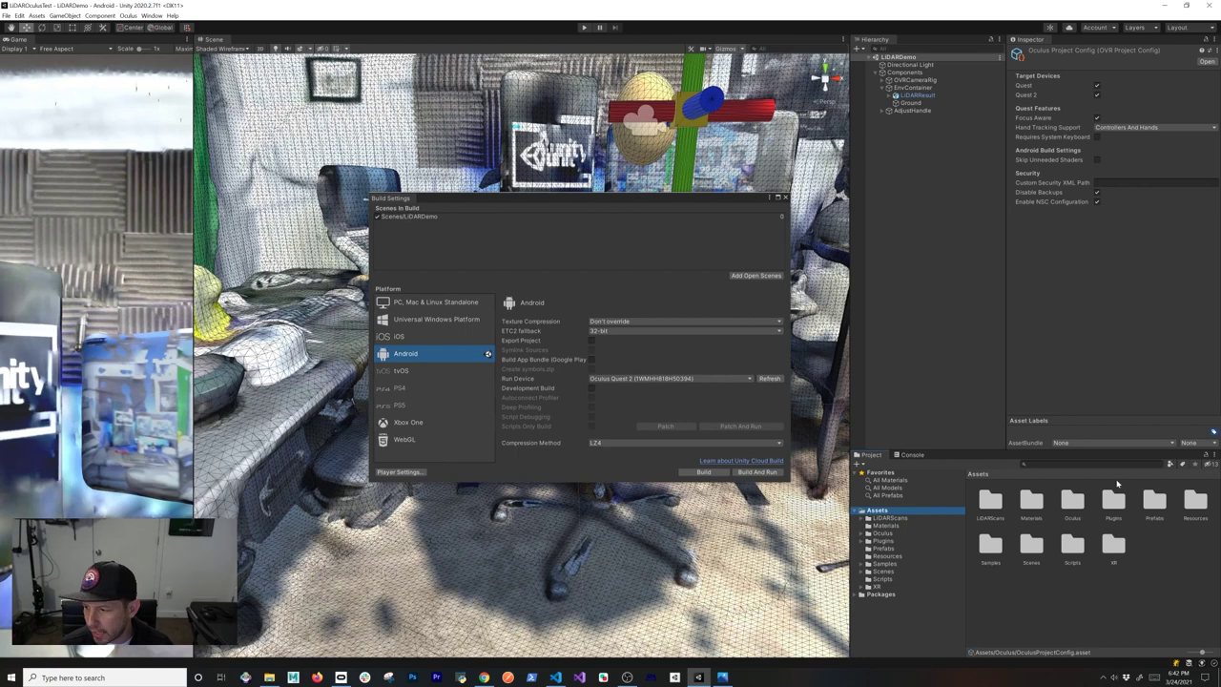
- Inspect the generated AndroidManifest.xml in the Plugins/Android folder and delete it
click(1048, 466)
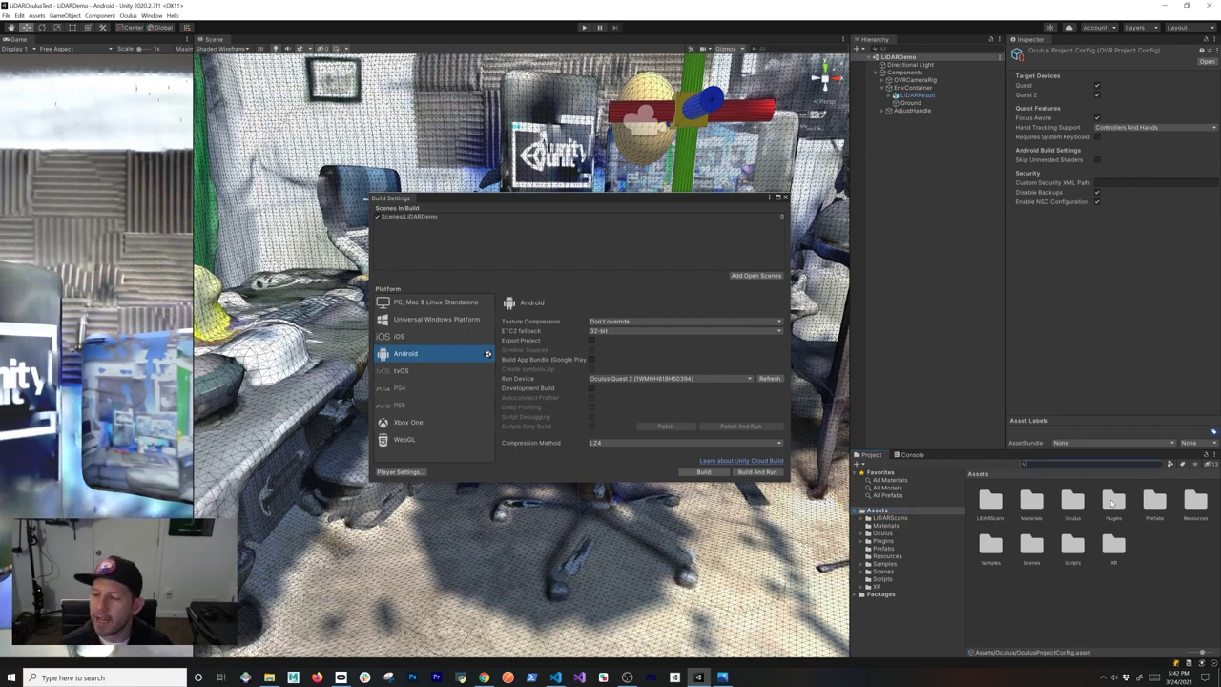
double_click(1113, 503)
click(992, 504)
double_click(996, 508)
click(992, 503)
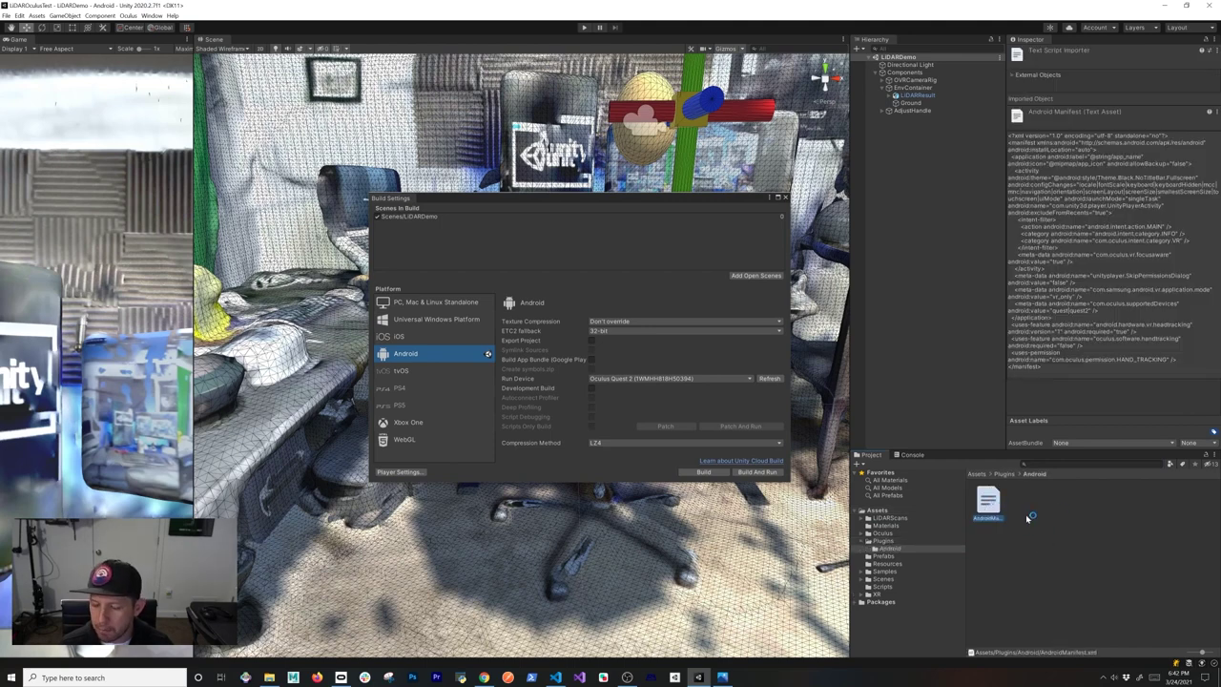
key(Delete)
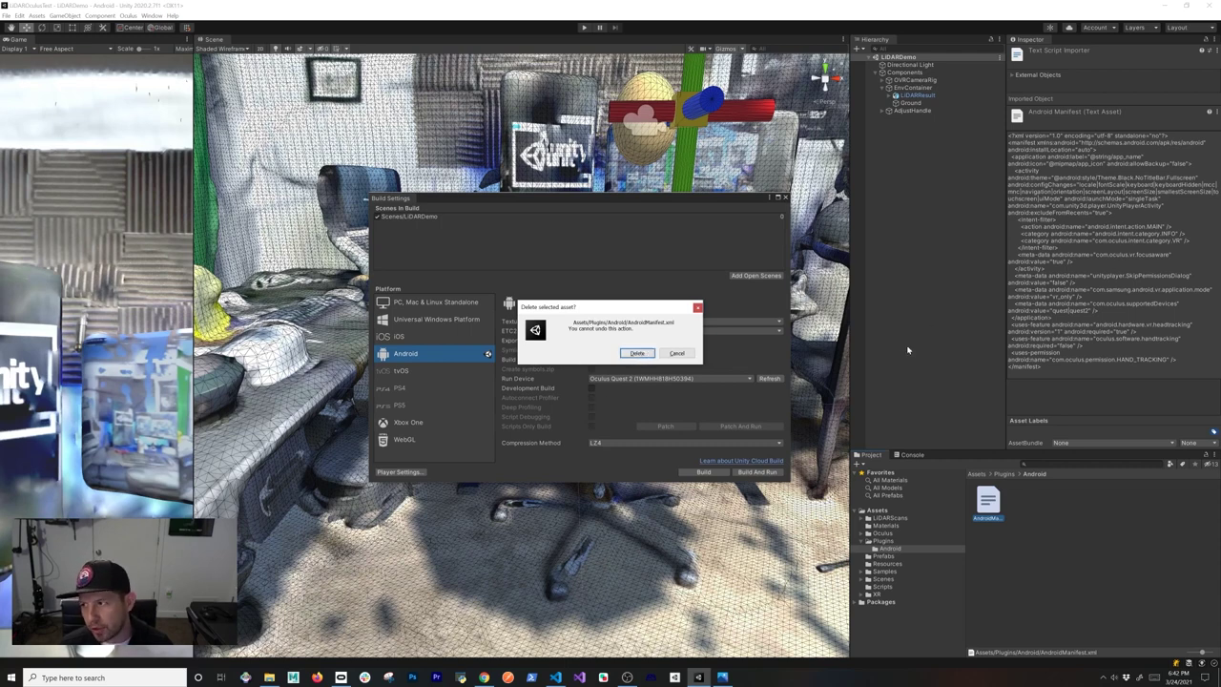
click(635, 353)
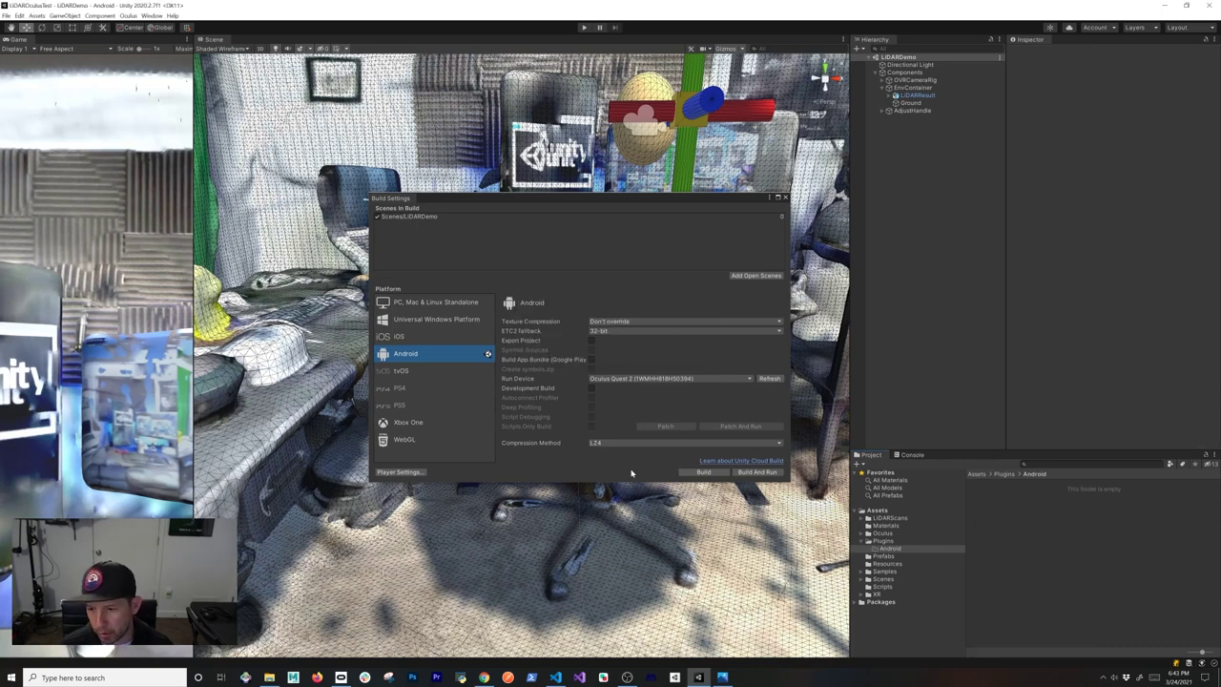
click(132, 17)
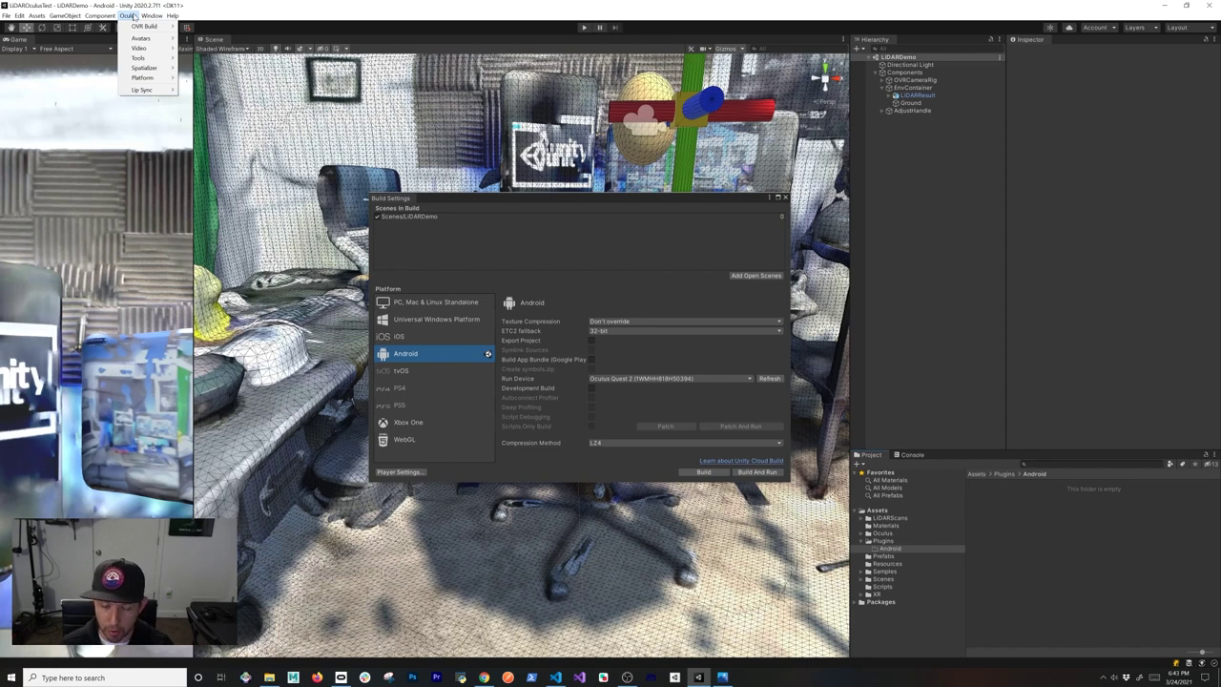
mouse_move(139, 59)
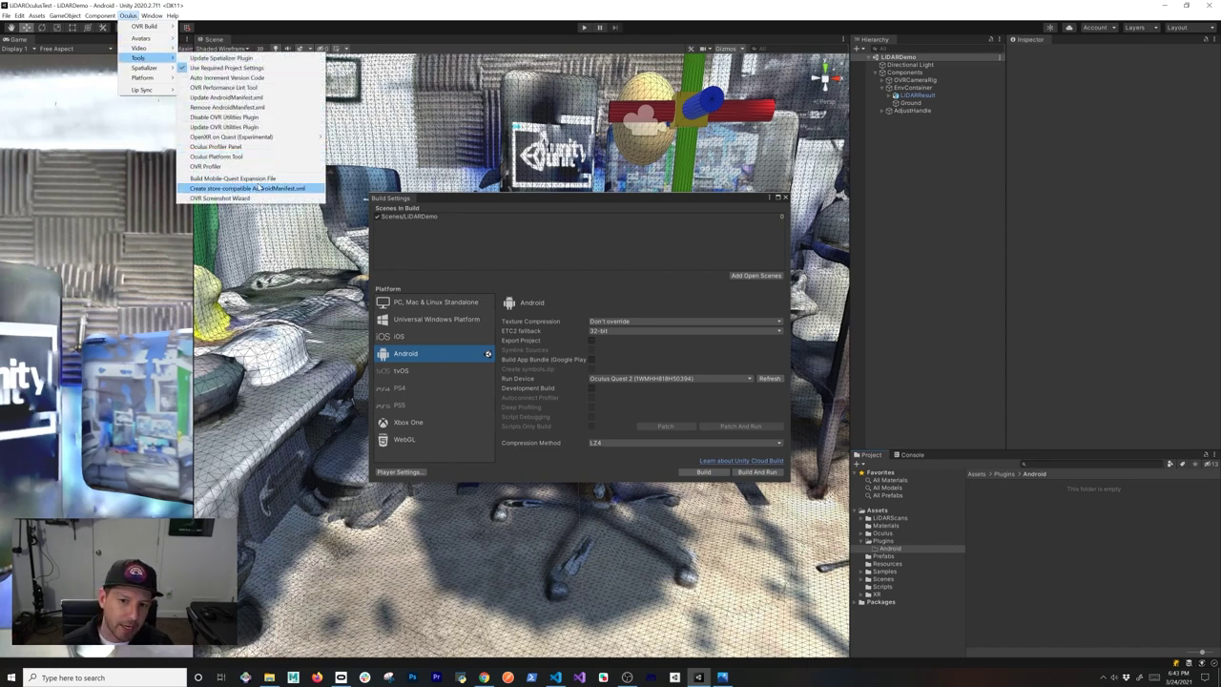
click(281, 23)
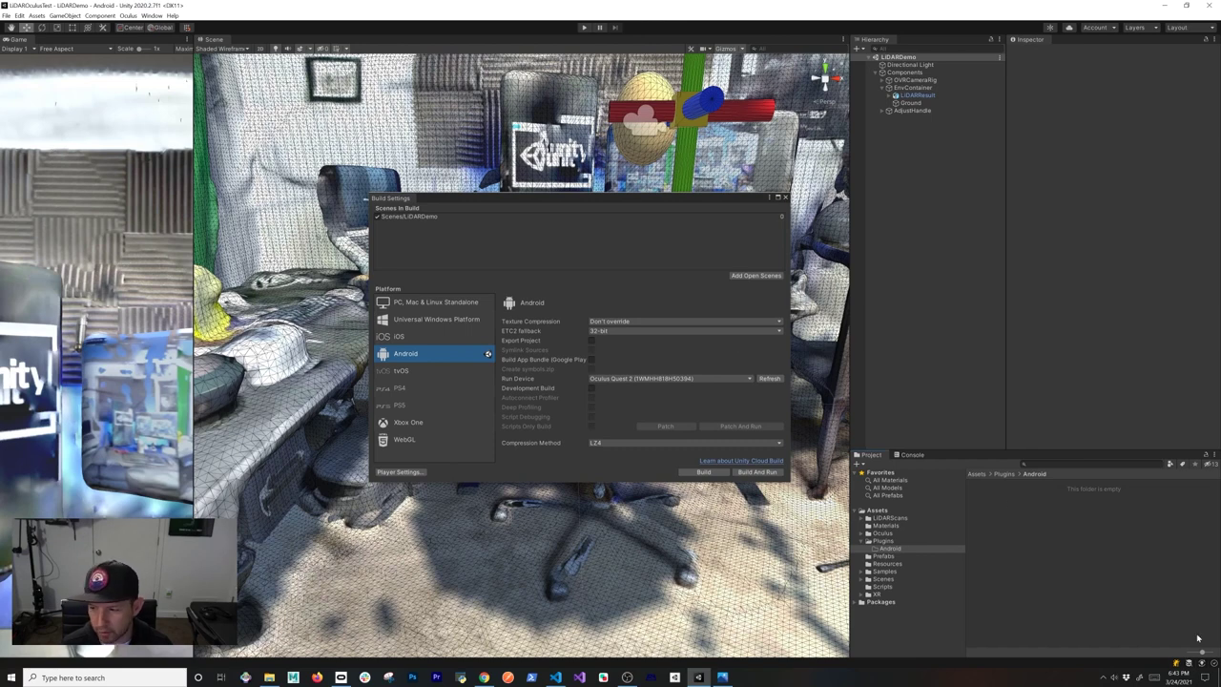
- Highlight the play mode issue in the Visual Studio Code notes, and review the Oculus plug-in's desktop options in Unity's project settings
click(555, 677)
drag(296, 452, 485, 452)
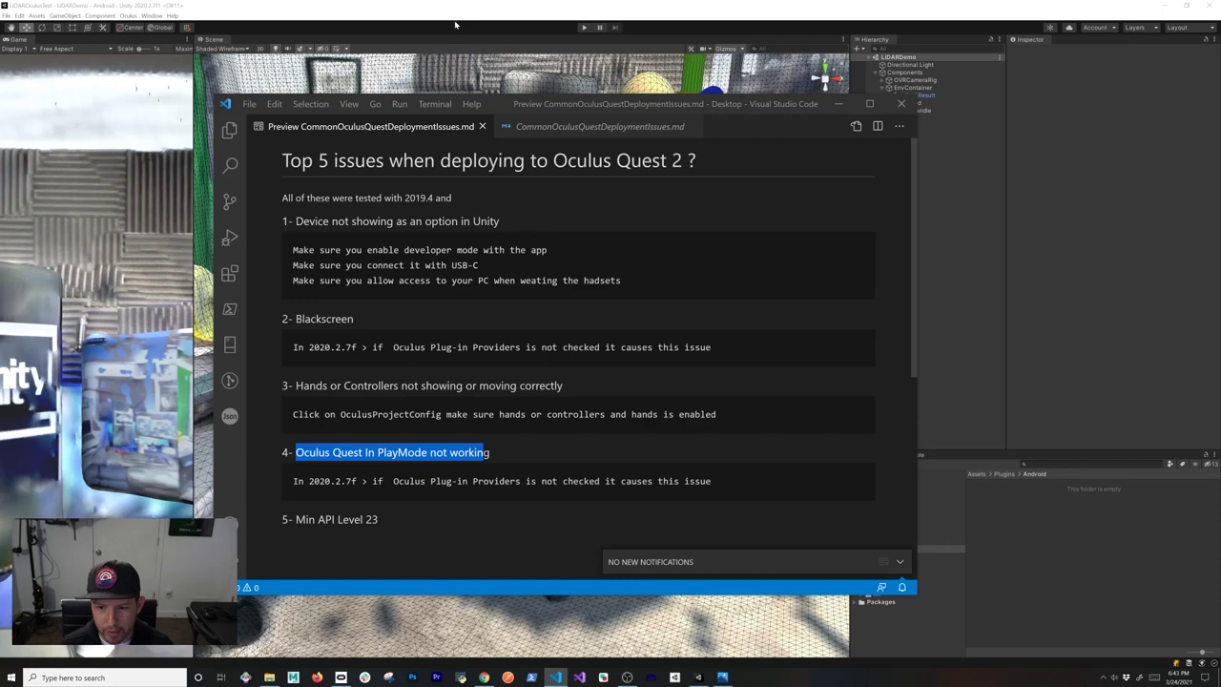
key(alt+Tab)
click(399, 471)
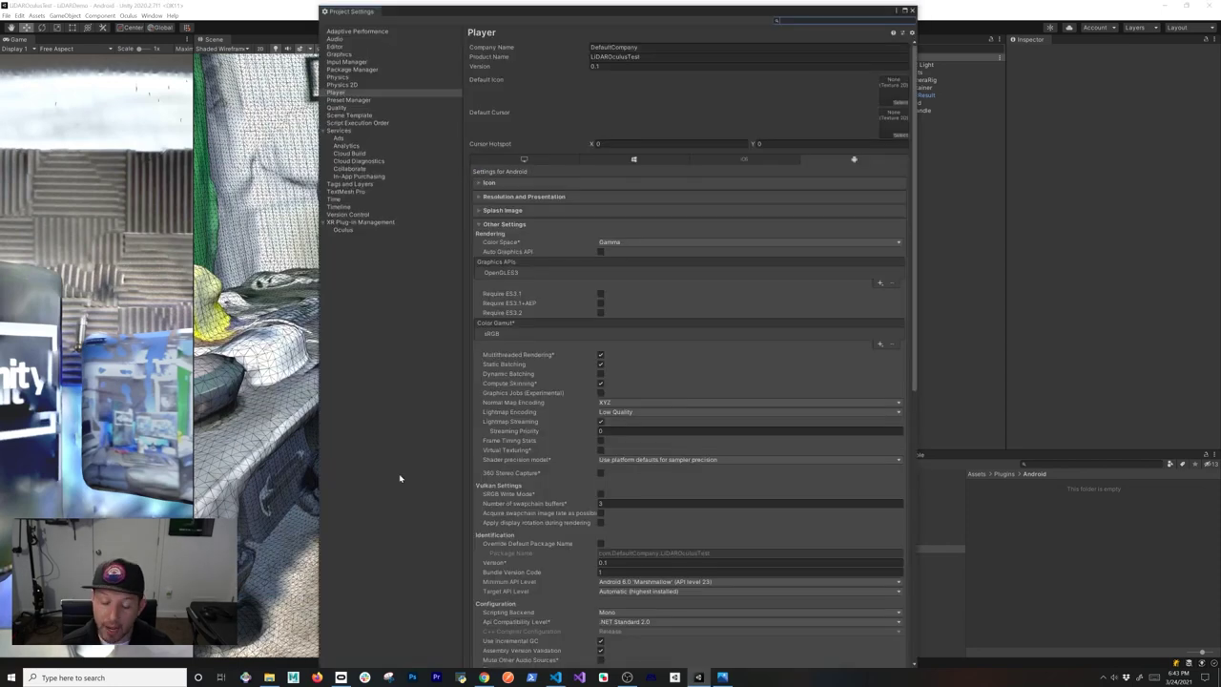
click(379, 215)
click(365, 230)
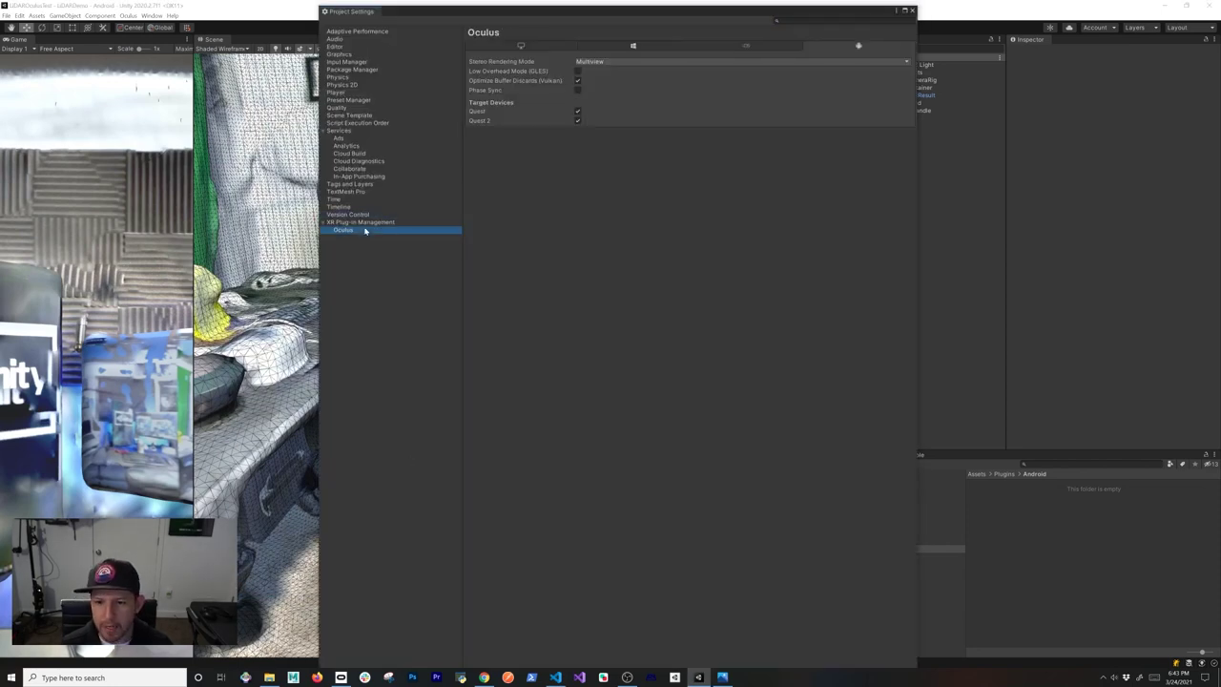
click(518, 52)
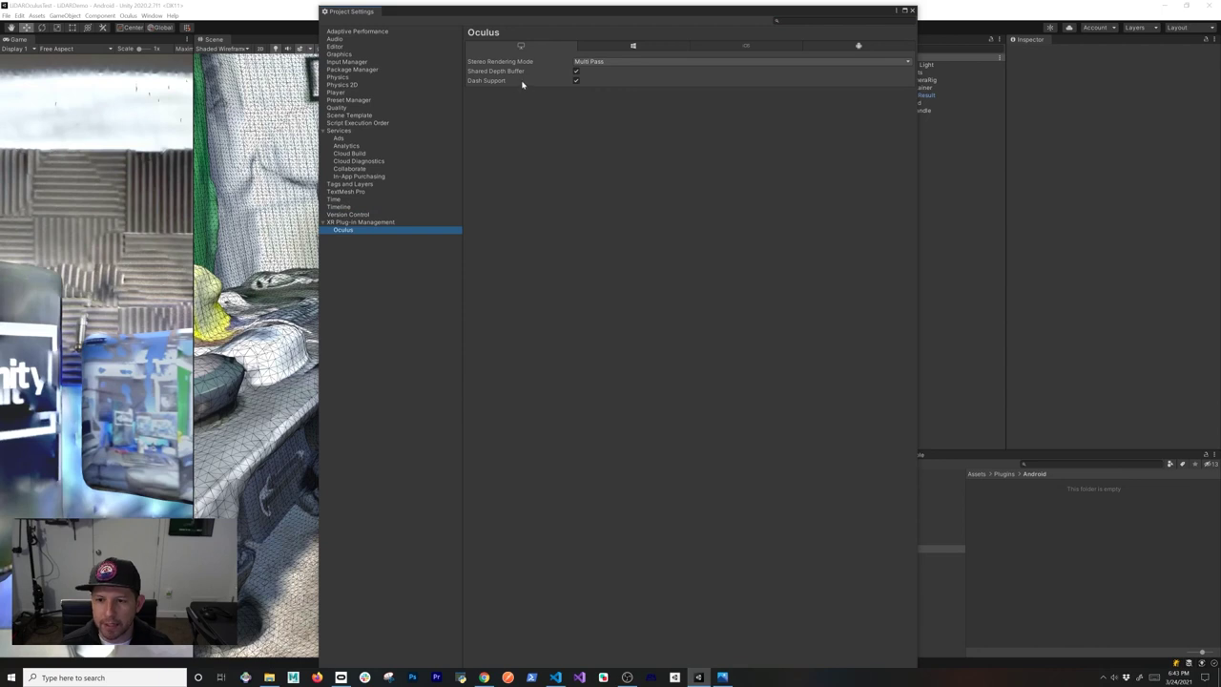
mouse_move(522, 85)
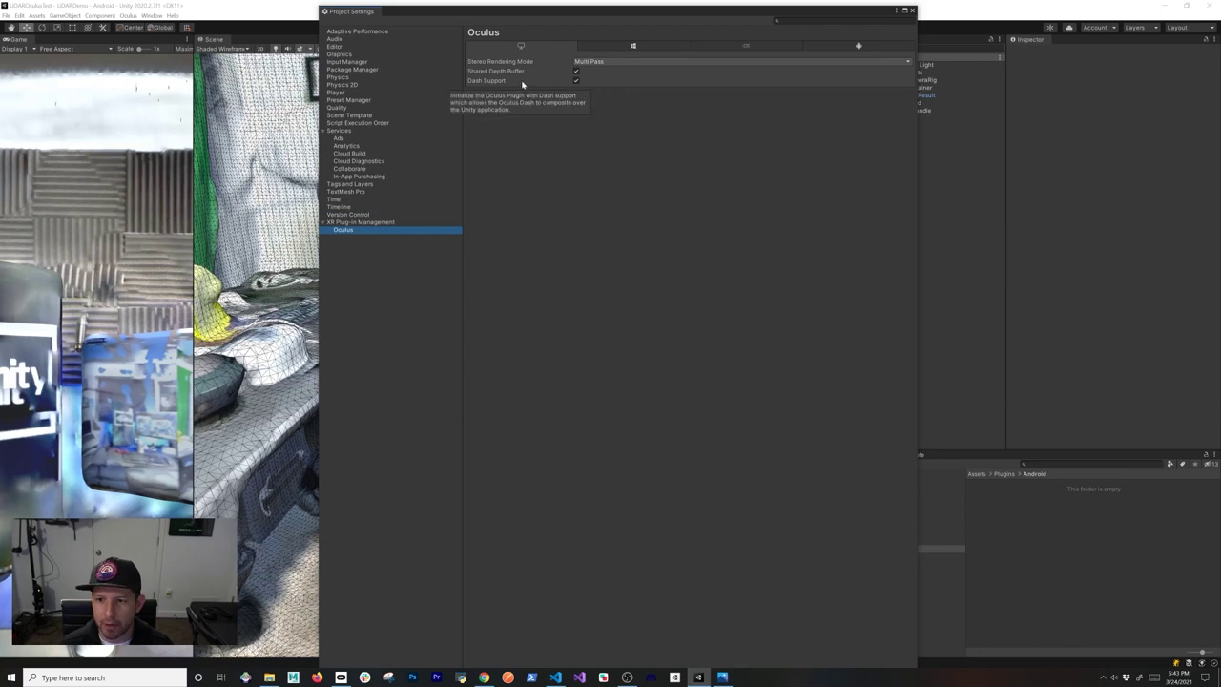
- Make sure the Oculus plug-in provider is enabled for PC, Mac & Linux Standalone, and close the project and build settings
click(335, 223)
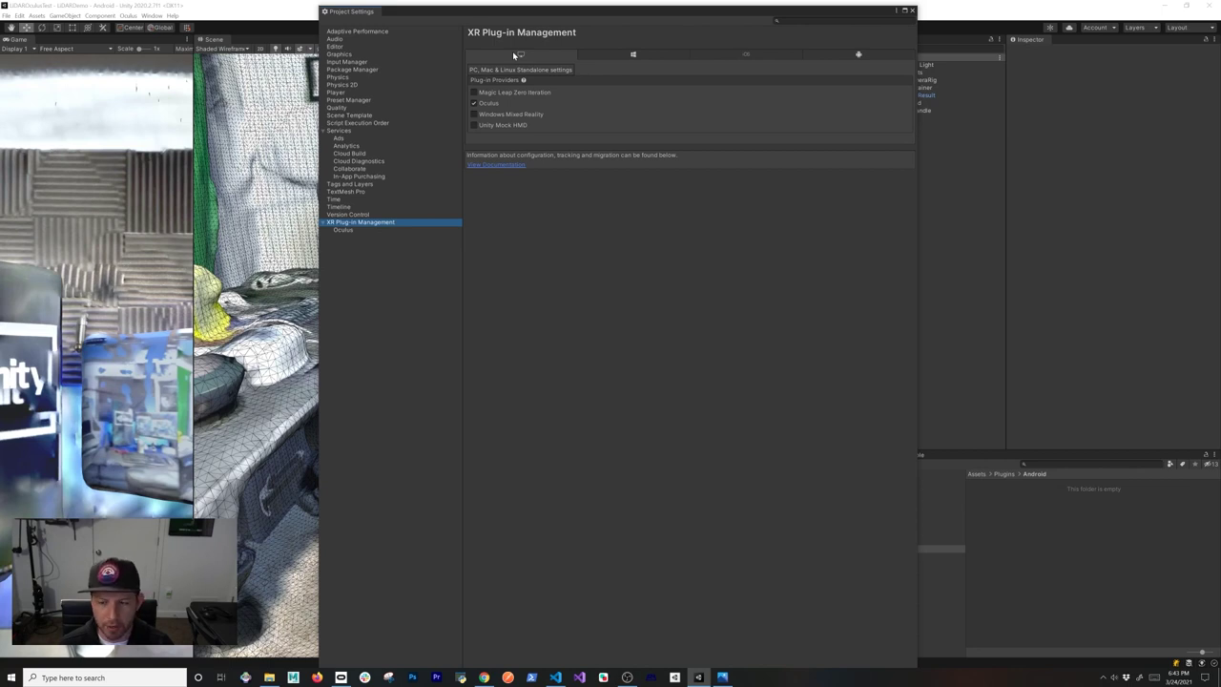
click(474, 103)
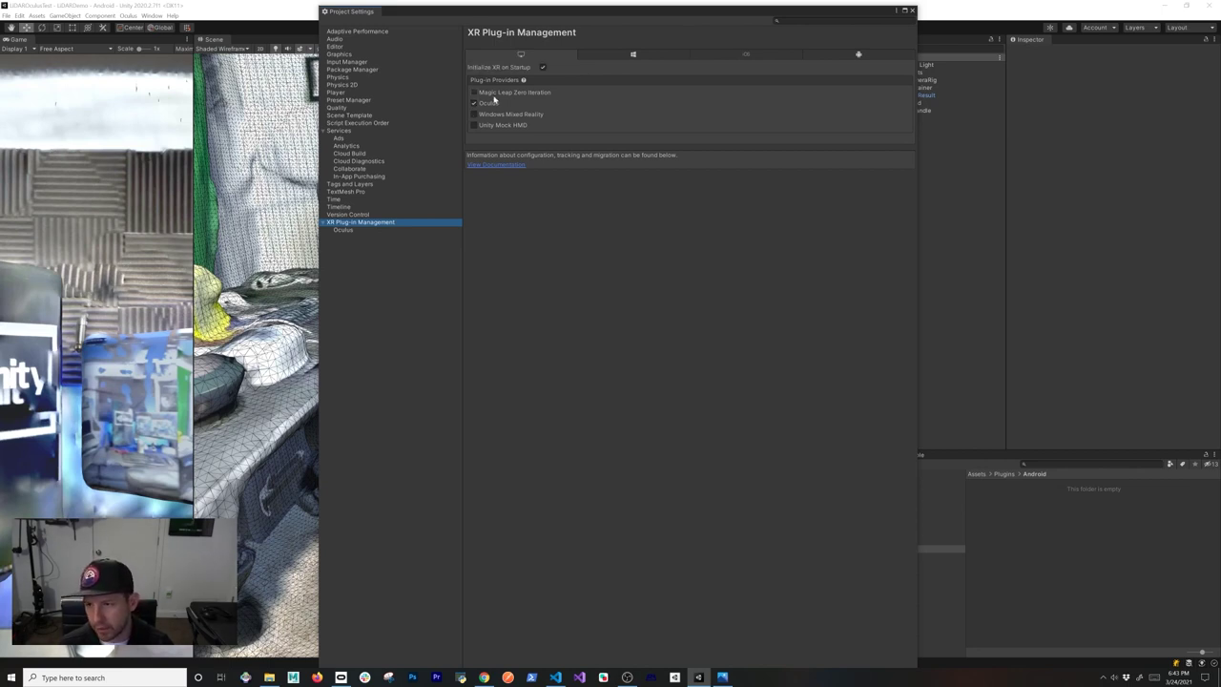
click(911, 10)
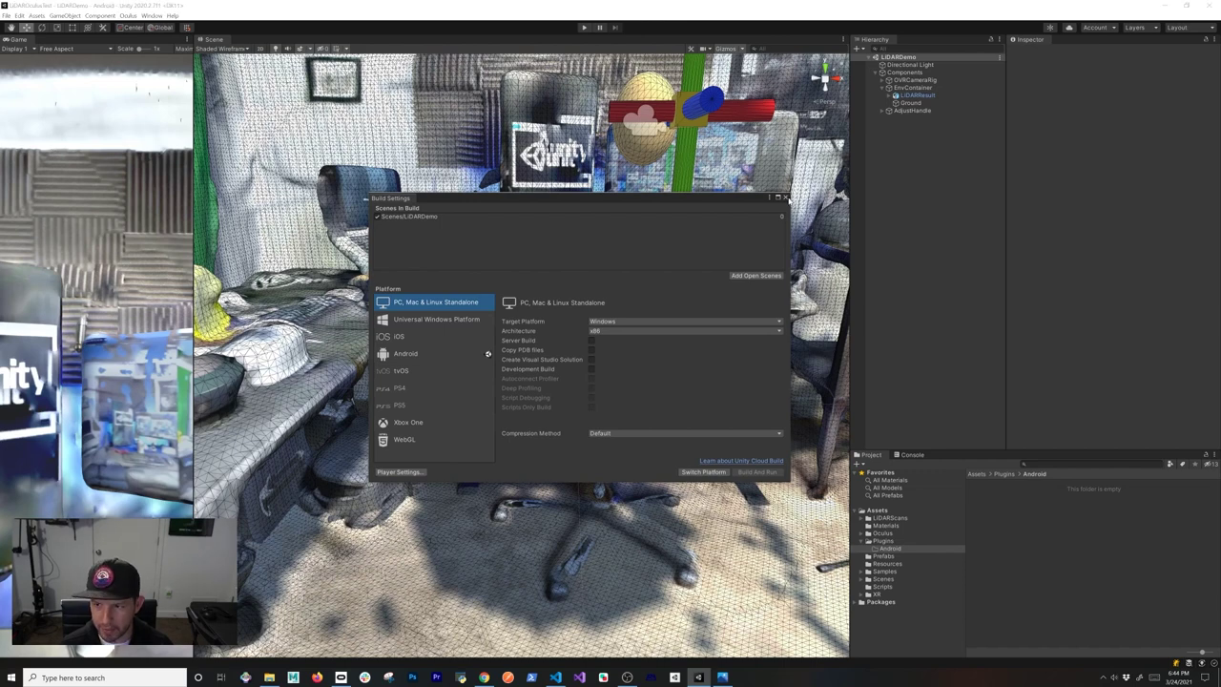
click(785, 196)
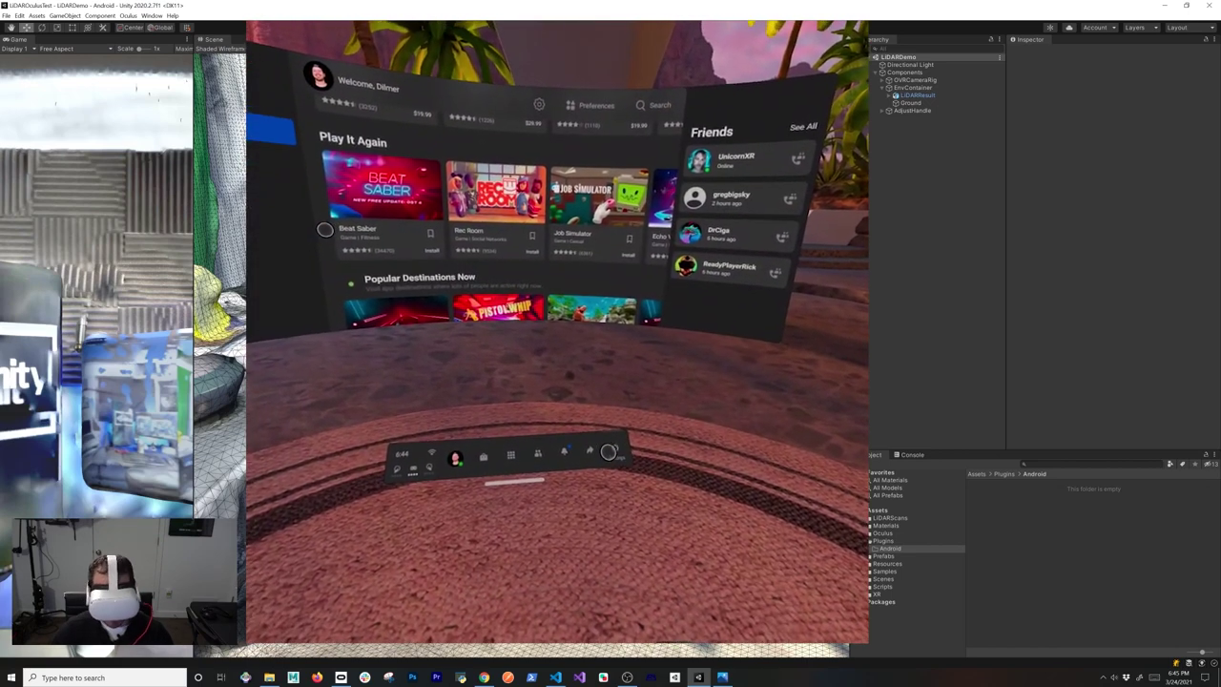
- Open the Device settings in the headset and go to the Enable Oculus Link option
click(609, 451)
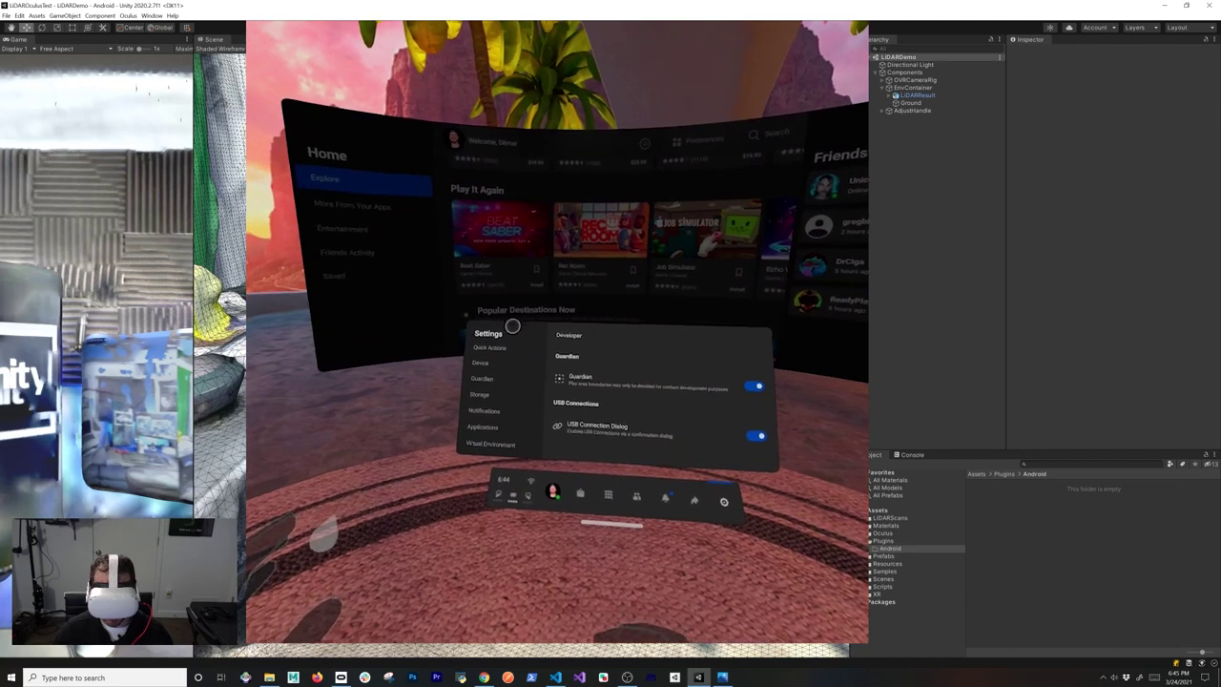
click(482, 364)
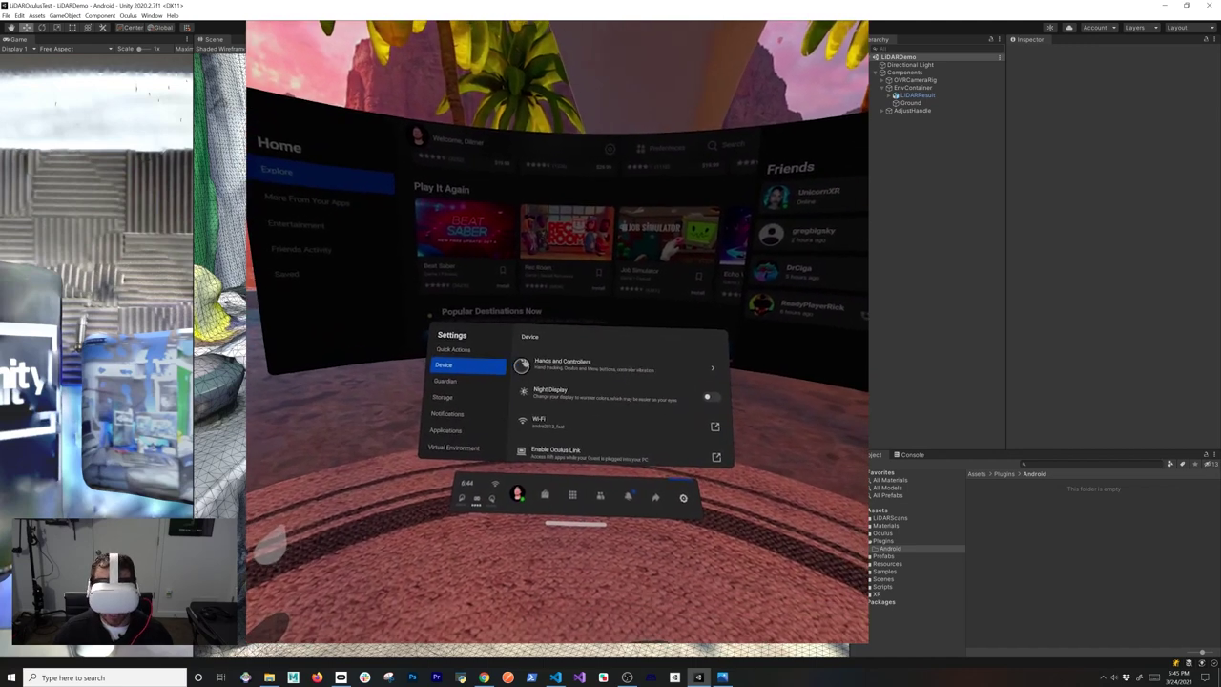
scroll(573, 400, down, 2)
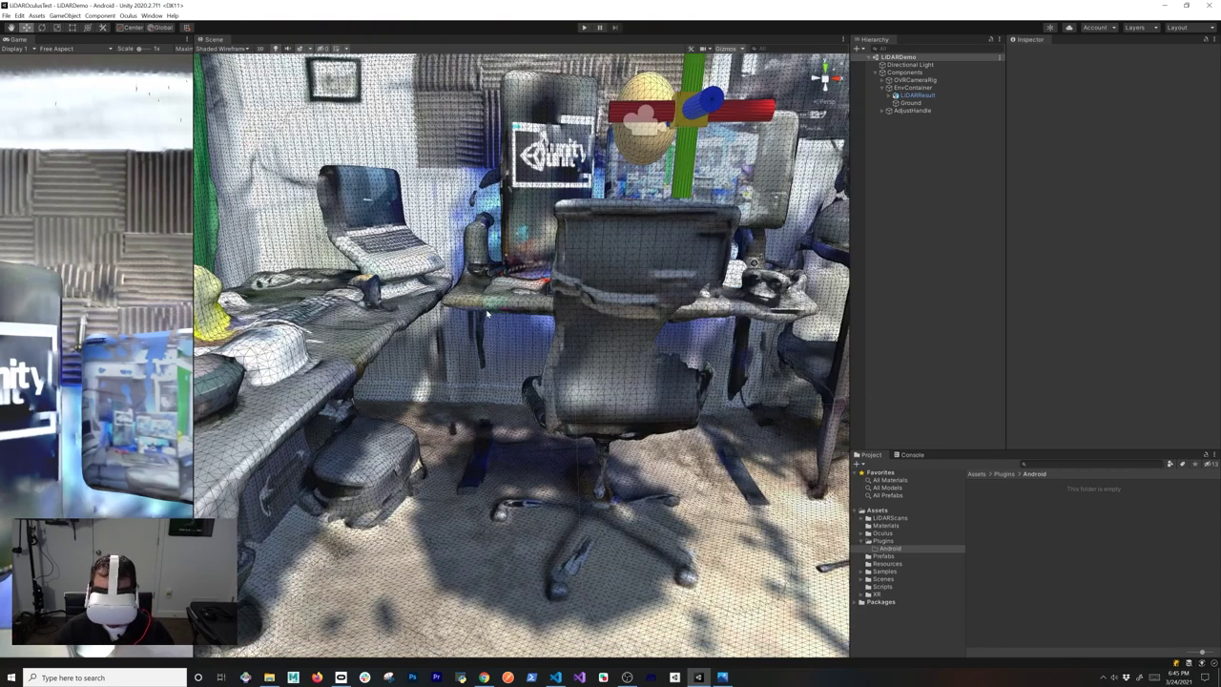
- Run the scene in play mode, view the tracked hands in the Scene view, and frame the LiDARResult object
click(583, 27)
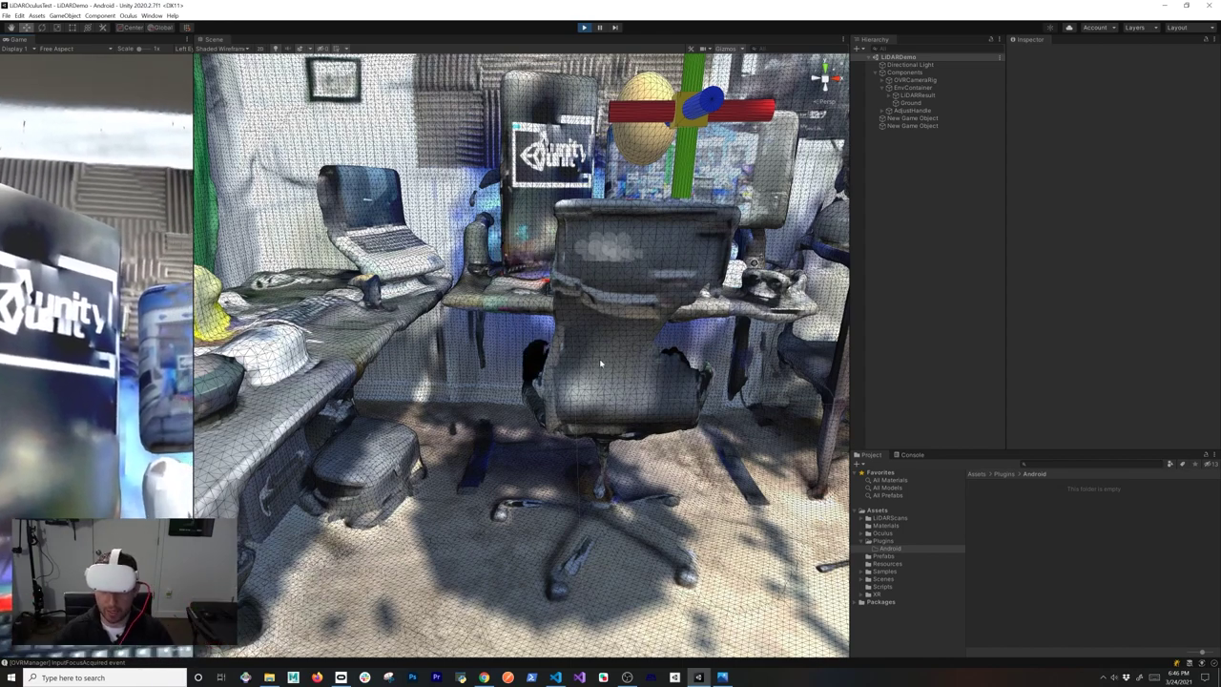
alt+drag(597, 365, 550, 441)
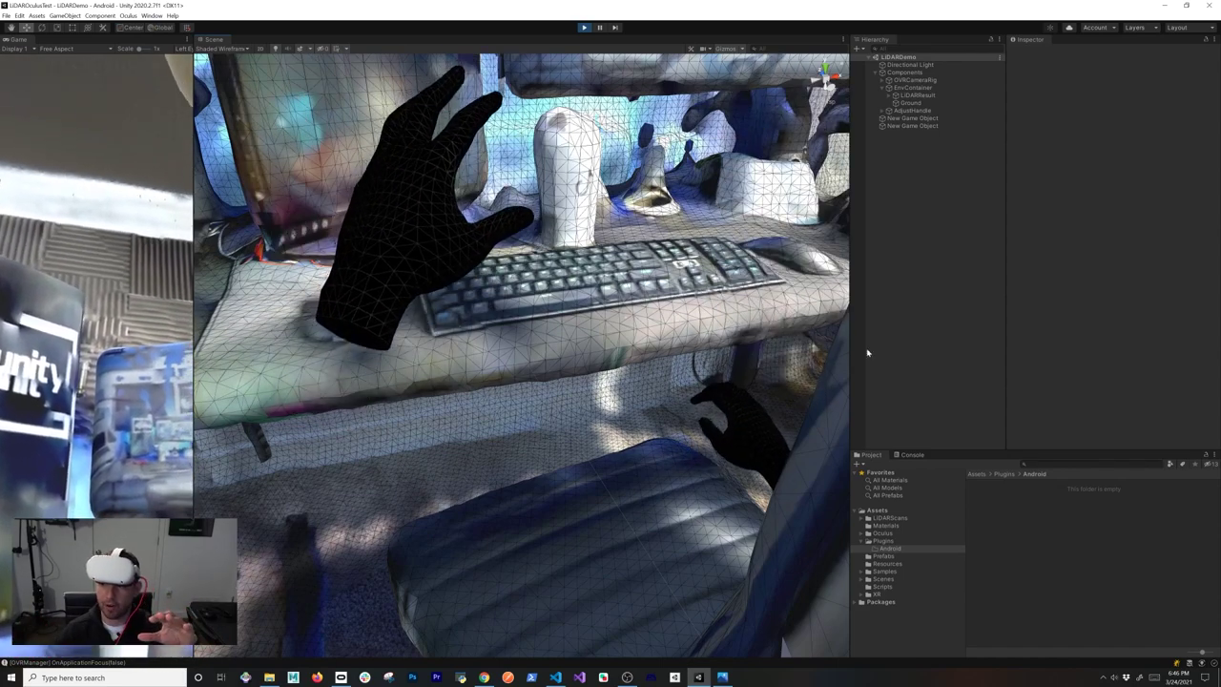
click(916, 95)
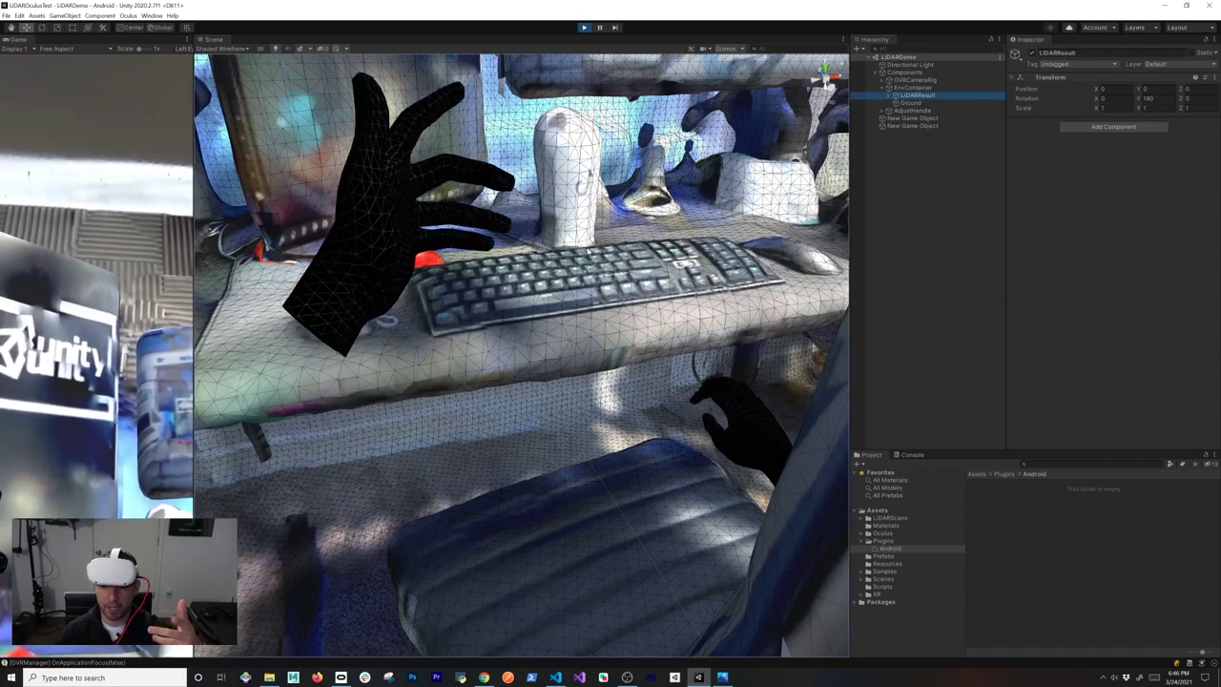
key(f)
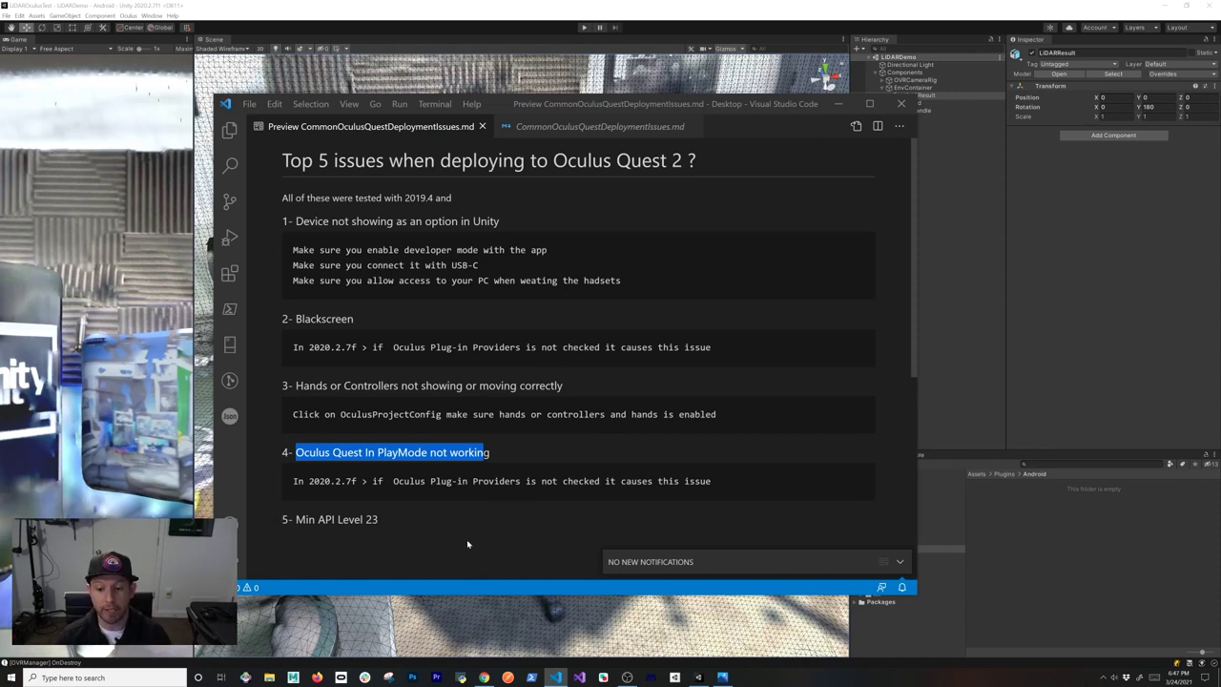
- Set the Minimum API Level to Android 6.0 'Marshmallow' (API level 23) in the Android Player settings, and close the project settings
click(61, 8)
click(6, 15)
click(21, 122)
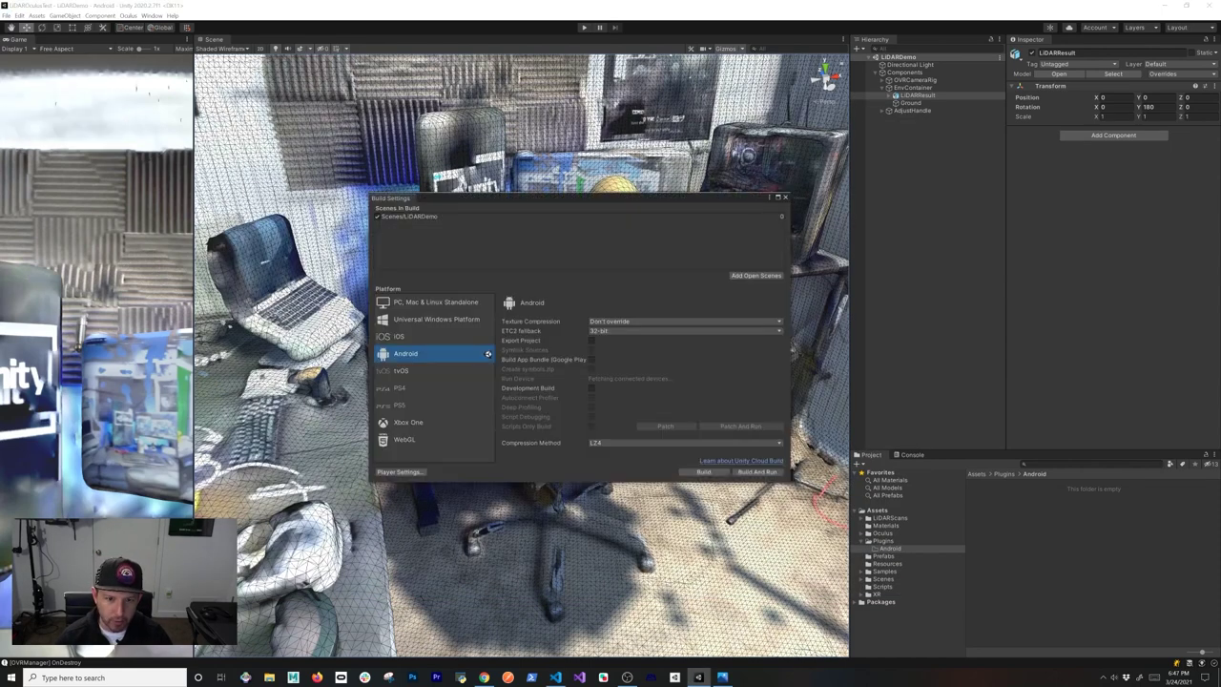
click(393, 474)
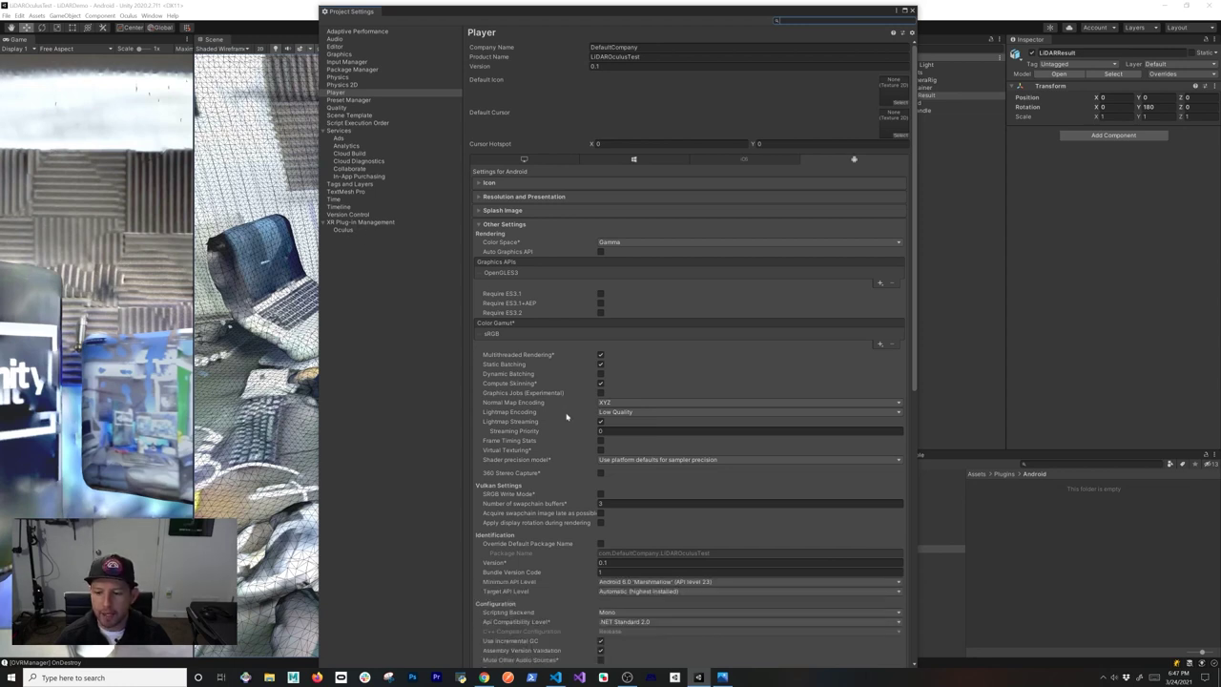
scroll(569, 409, down, 3)
click(649, 439)
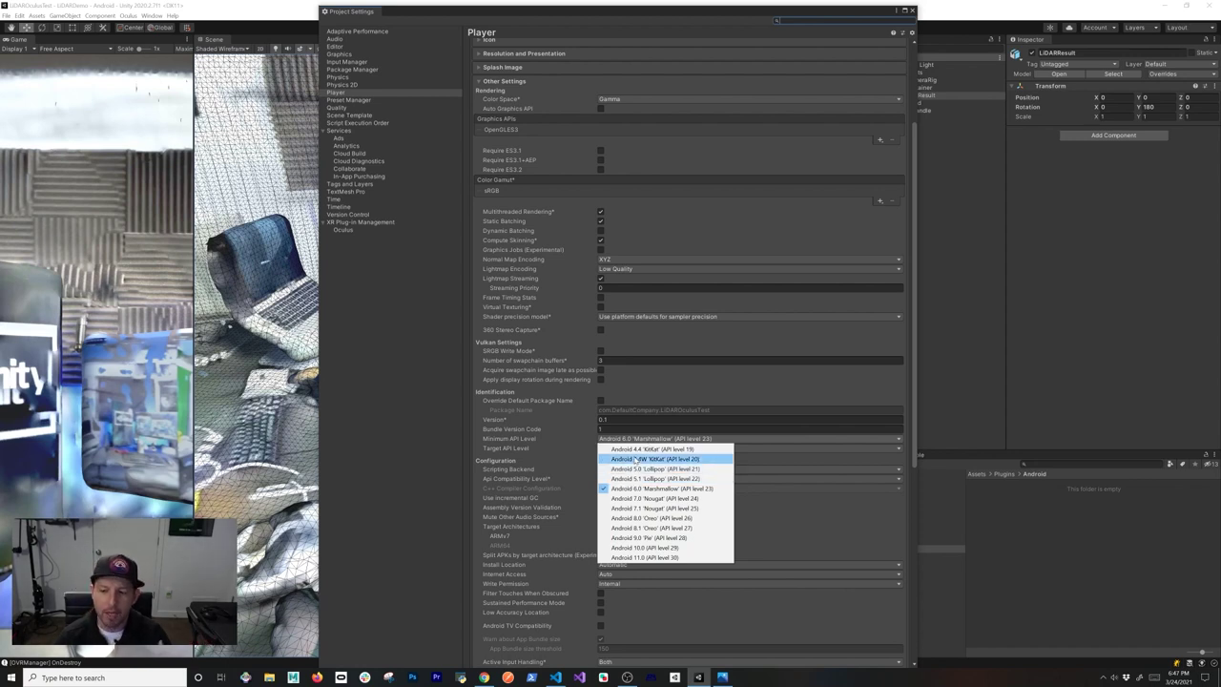
click(640, 488)
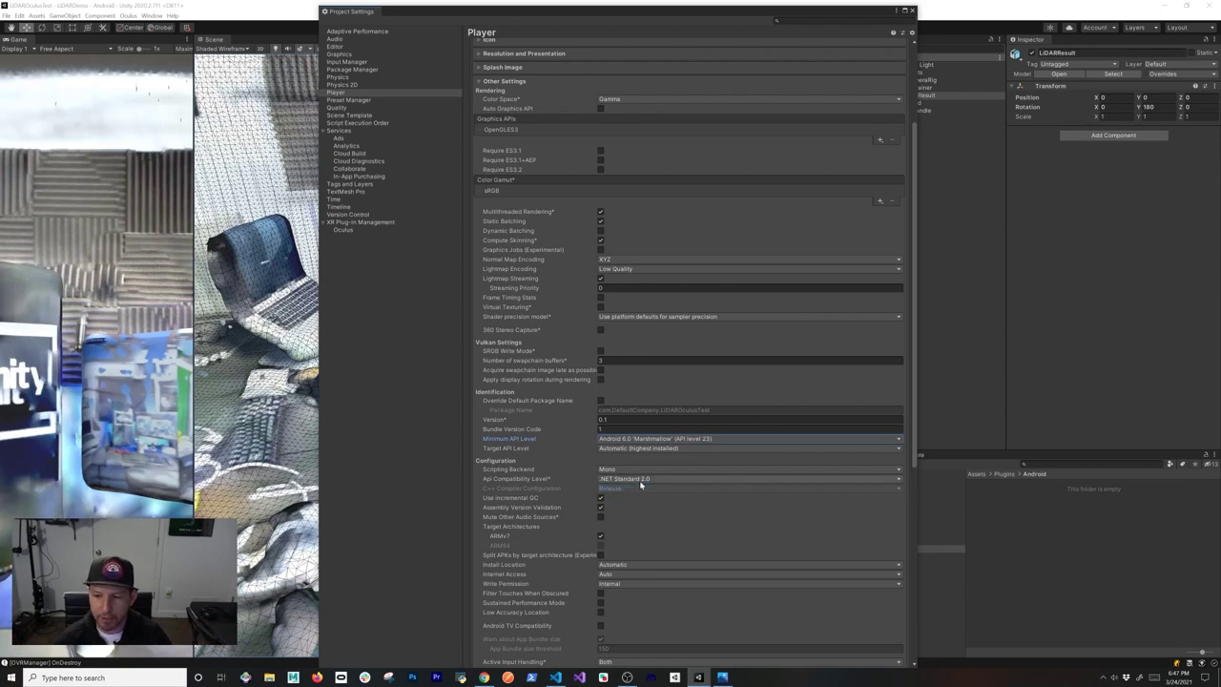
click(911, 11)
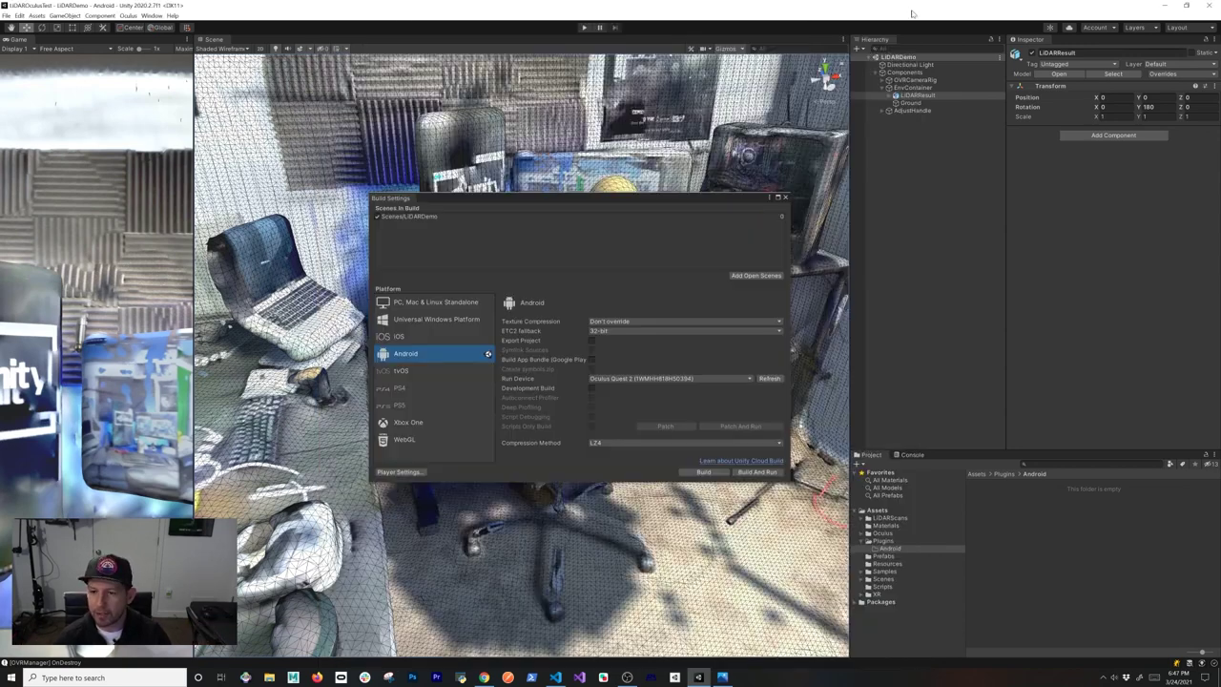
drag(719, 203, 712, 214)
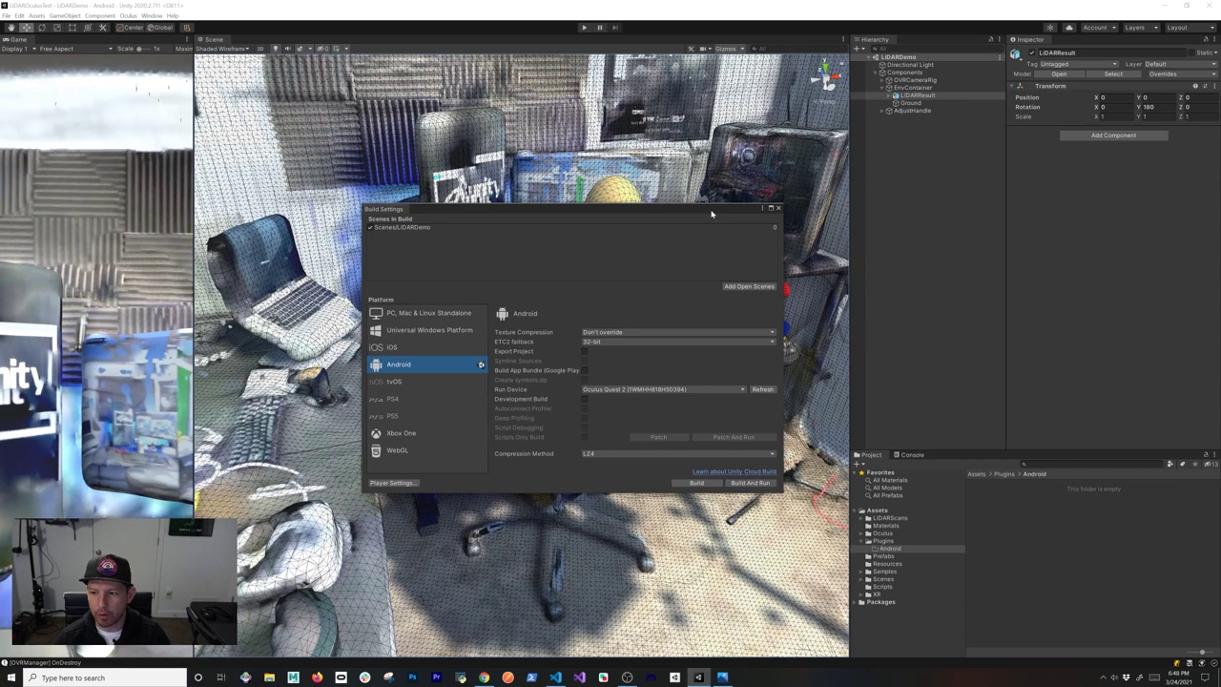